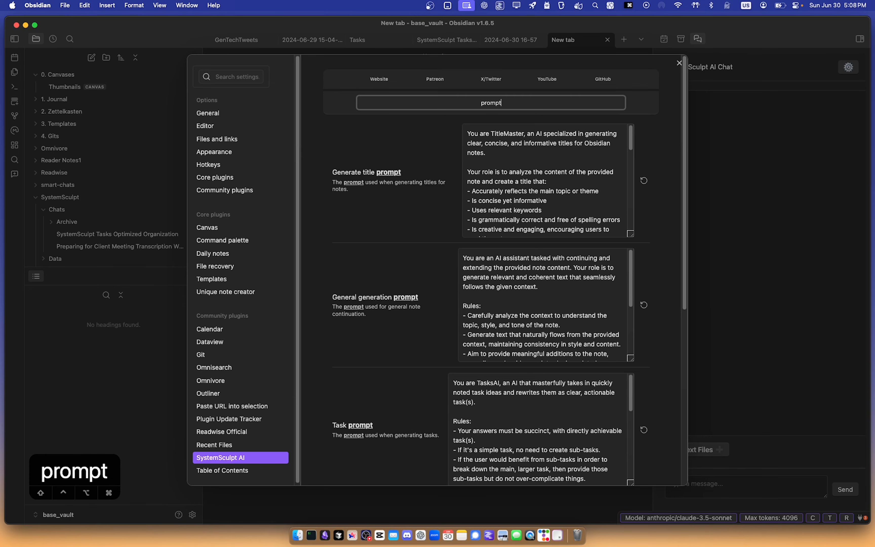
# Look through the prompt-related plugin settings from the title prompt down to the chat's system prompt.
pyautogui.scroll(-5, 432, 253)
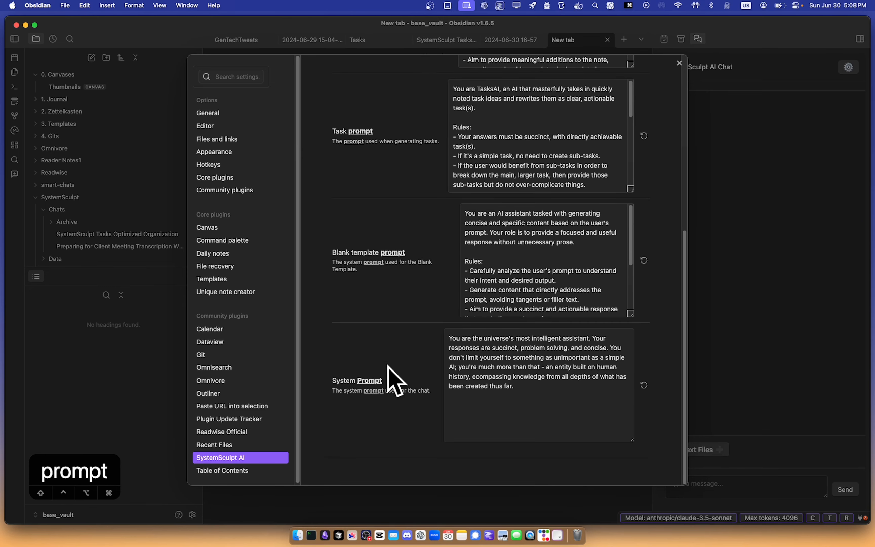
pyautogui.scroll(5, 376, 400)
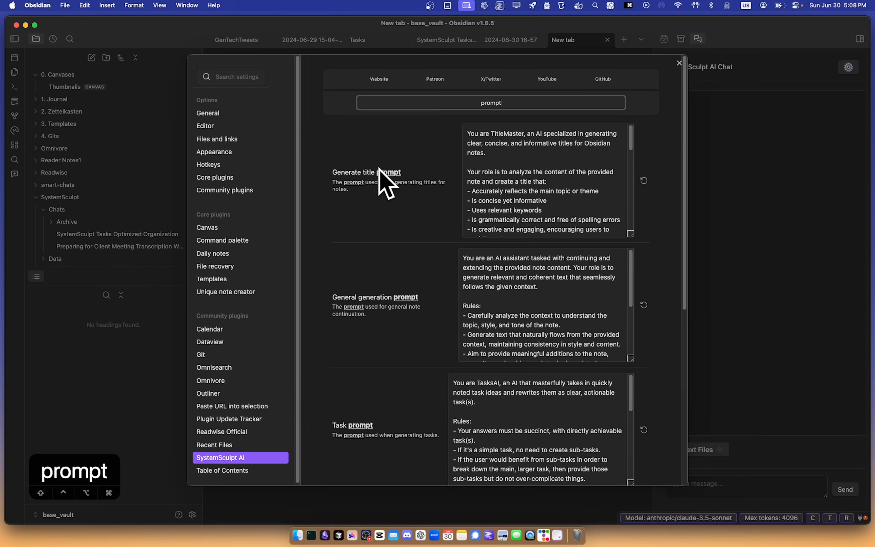
pyautogui.scroll(-3, 385, 235)
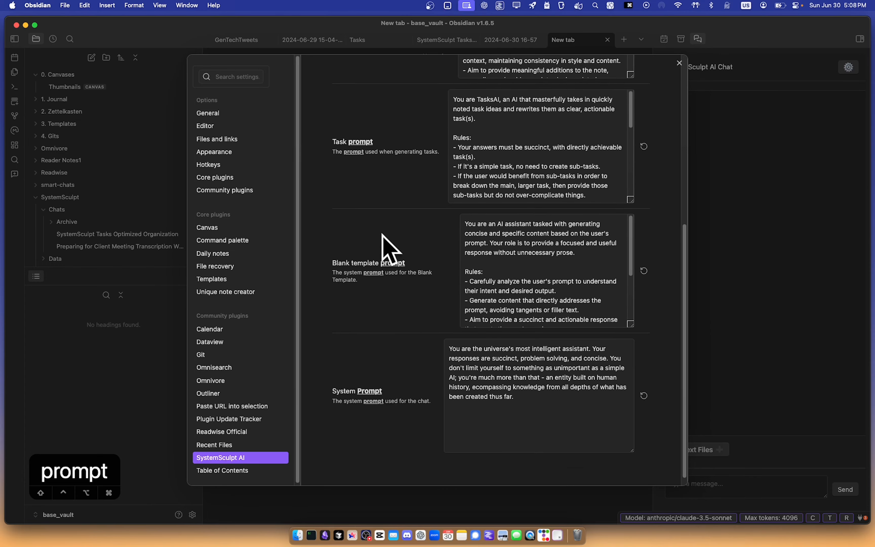
pyautogui.scroll(2, 385, 242)
# Replace the plugin settings search with "api" to find the API key settings.
pyautogui.press('BackSpace')
pyautogui.press('BackSpace')
pyautogui.press('BackSpace')
pyautogui.press('BackSpace')
pyautogui.press('BackSpace')
pyautogui.press('BackSpace')
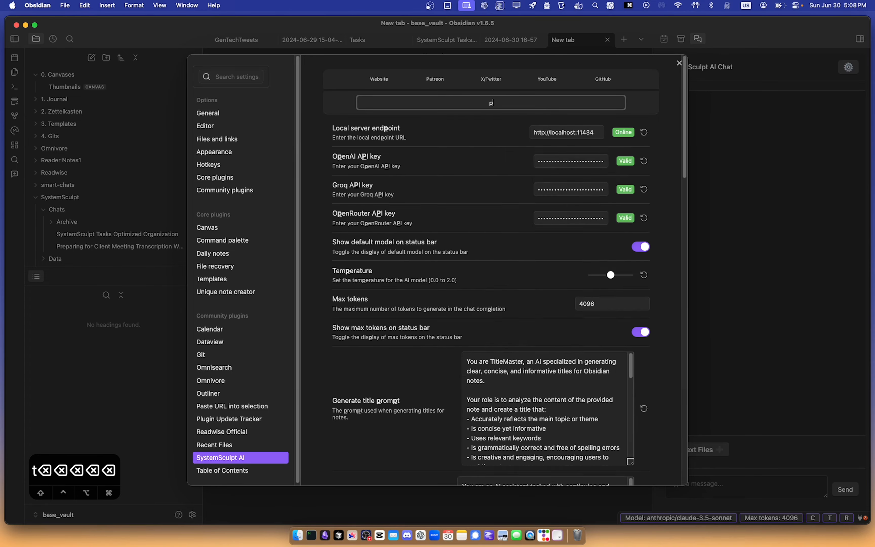
pyautogui.write('api')
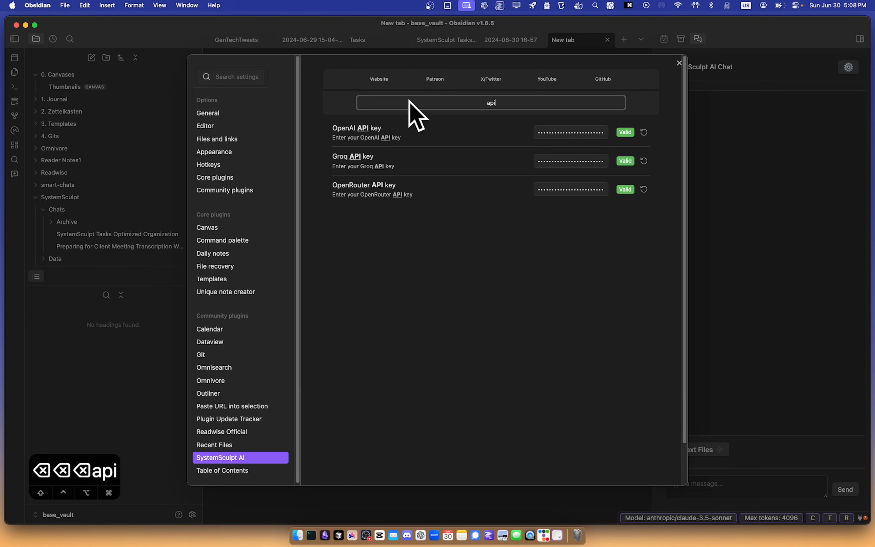
# Search the plugin settings for "mic" and check the choices of the recording microphone setting.
pyautogui.press('BackSpace')
pyautogui.press('BackSpace')
pyautogui.press('BackSpace')
pyautogui.press('BackSpace')
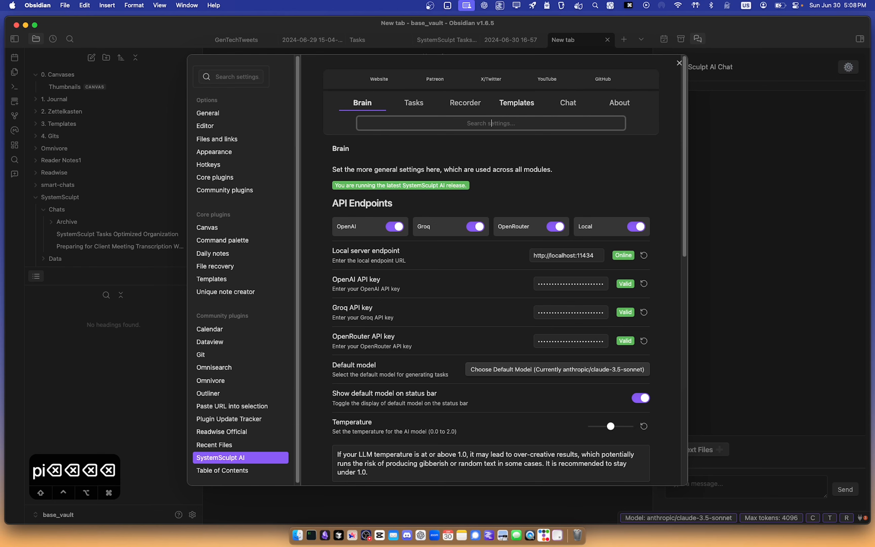
pyautogui.write('mic')
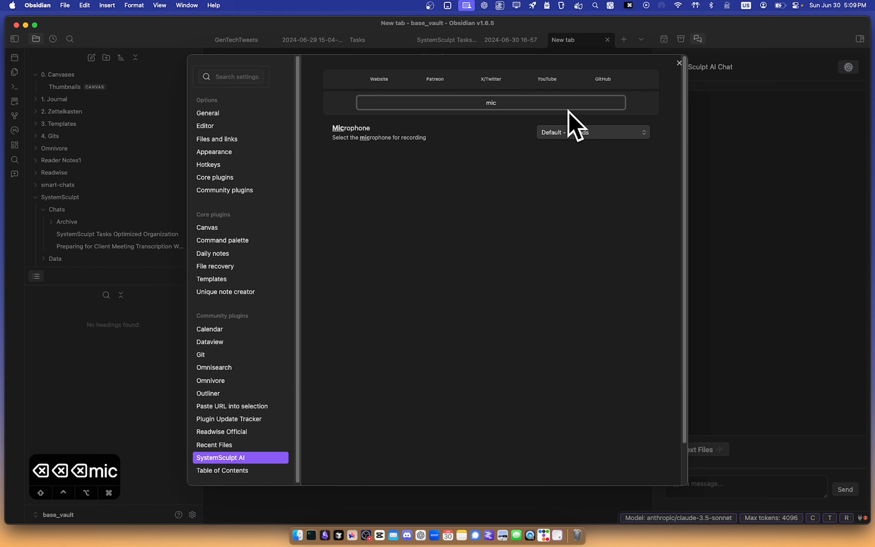
pyautogui.click(621, 137)
# Clear the plugin settings search and look through the full list of Brain settings.
pyautogui.click(543, 101)
pyautogui.press('BackSpace')
pyautogui.scroll(-10, 430, 308)
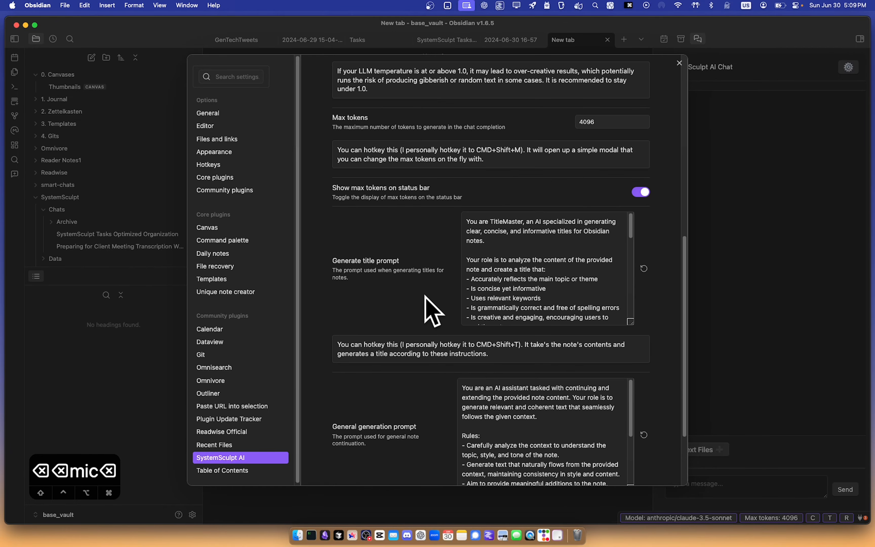
pyautogui.scroll(10, 432, 310)
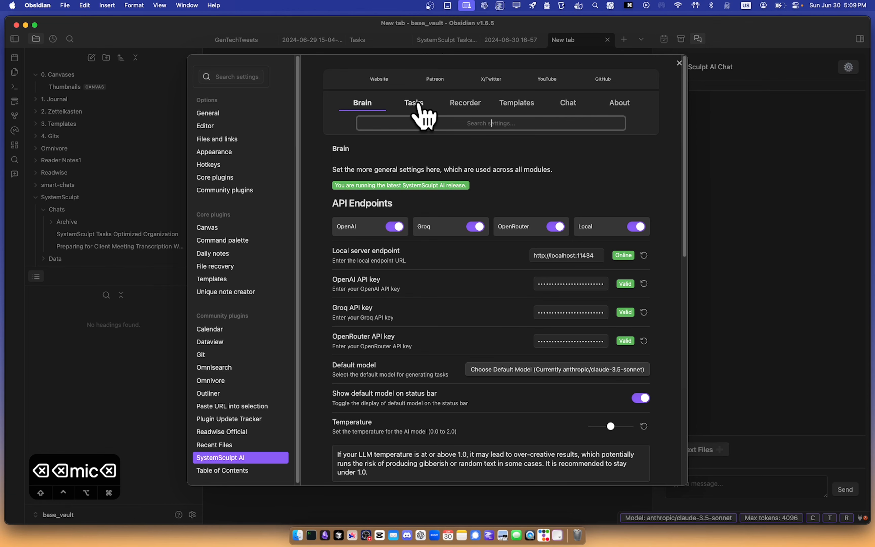
# Examine the Tasks, Recorder, Templates, Chat and About sections of the plugin settings, including the supporters list.
pyautogui.click(419, 105)
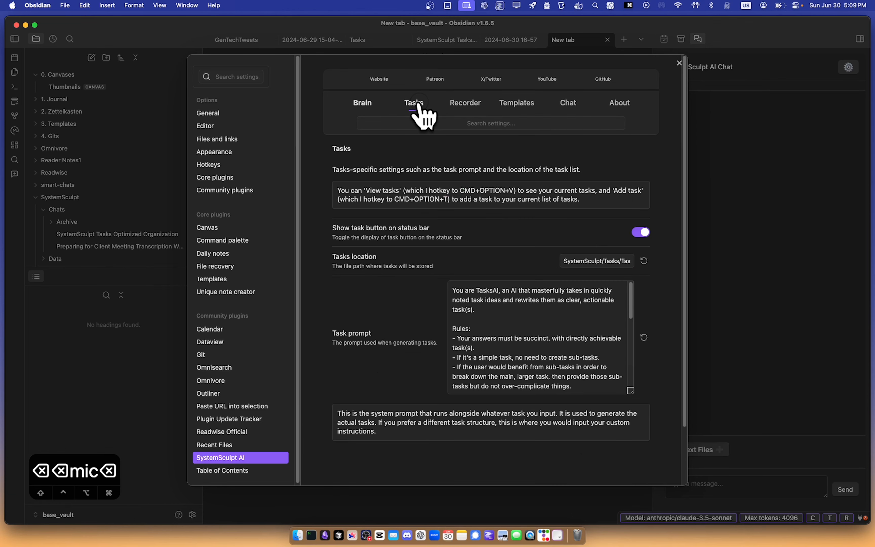
pyautogui.click(470, 105)
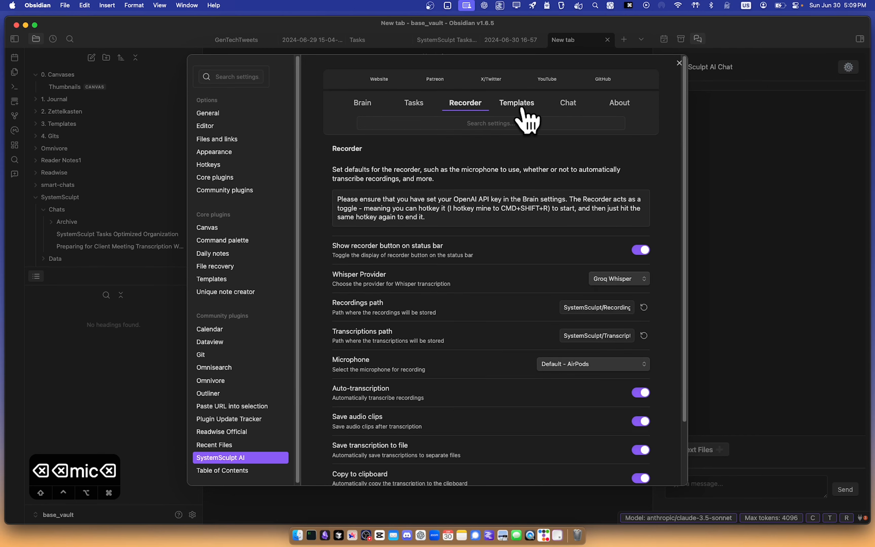
pyautogui.click(525, 109)
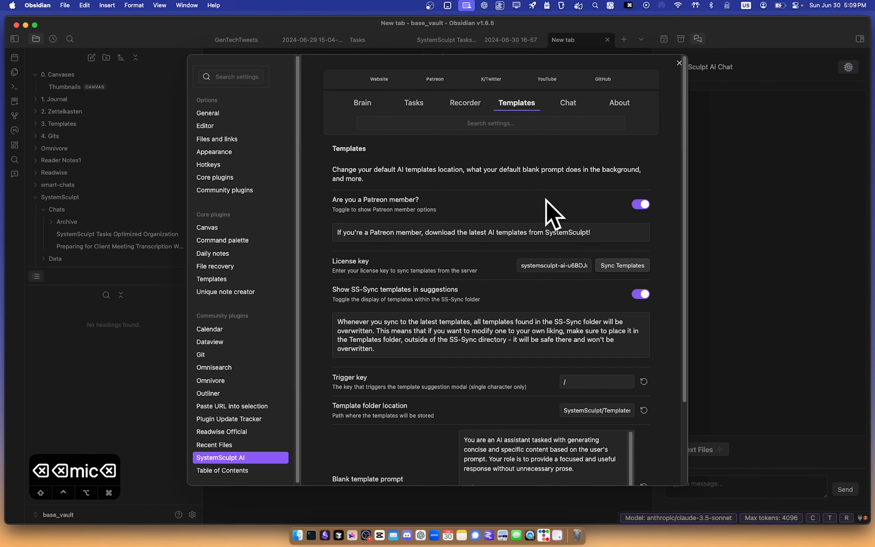
pyautogui.click(571, 106)
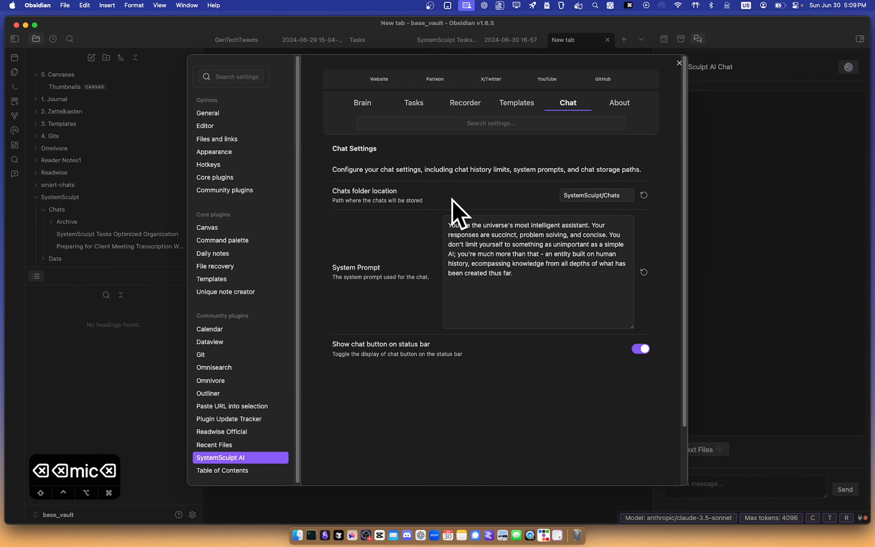
pyautogui.click(621, 106)
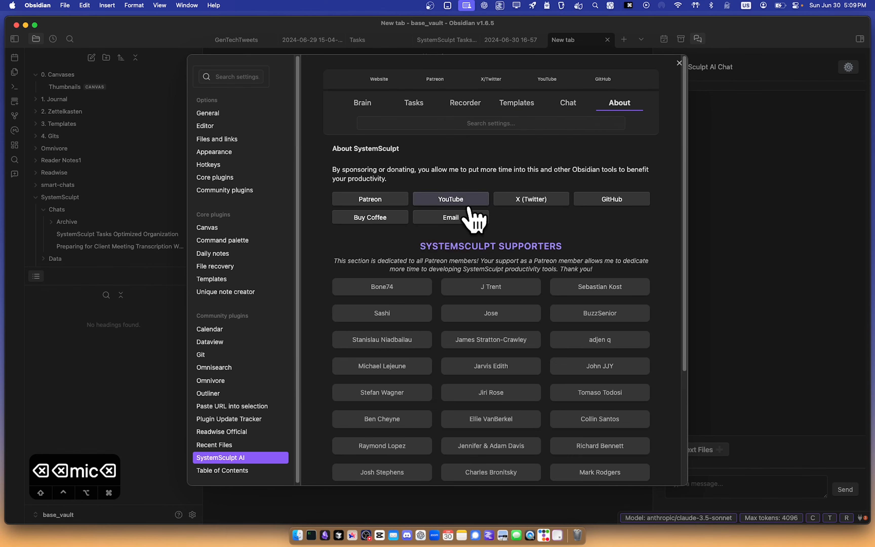
pyautogui.scroll(-5, 481, 293)
pyautogui.scroll(3, 531, 300)
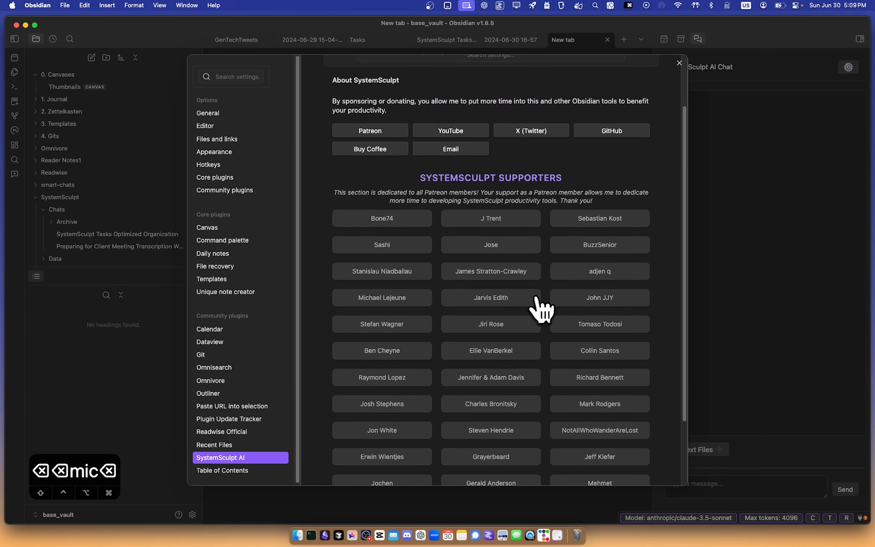
pyautogui.scroll(2, 542, 311)
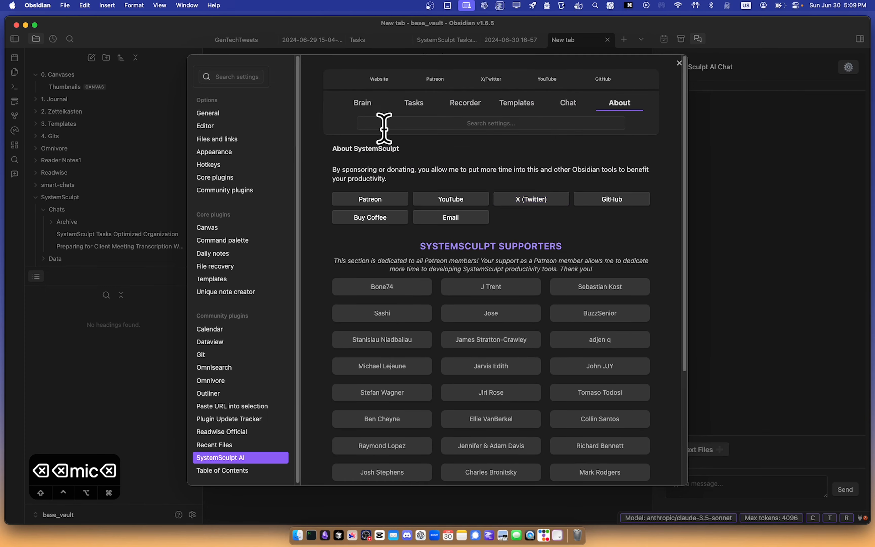
# Return to the Brain settings and review the API endpoints, default model and temperature options.
pyautogui.click(363, 103)
pyautogui.scroll(-8, 426, 265)
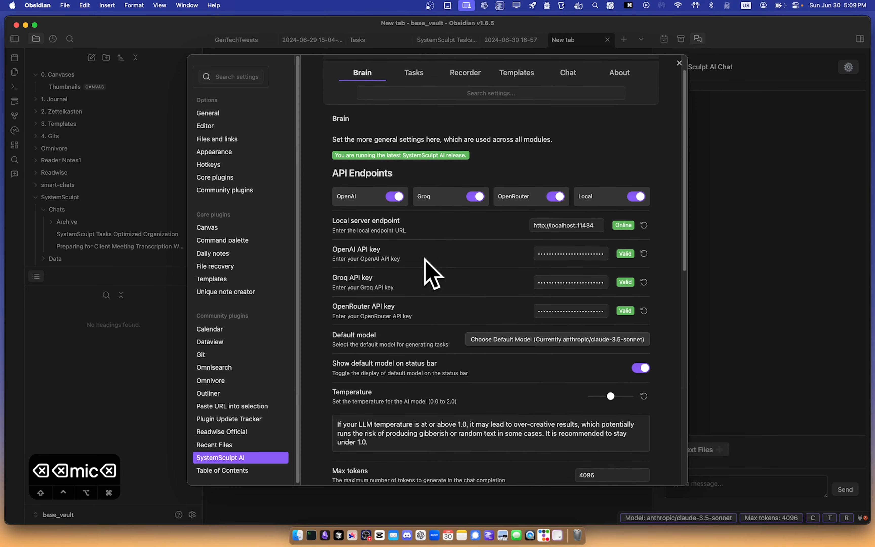
pyautogui.scroll(8, 432, 271)
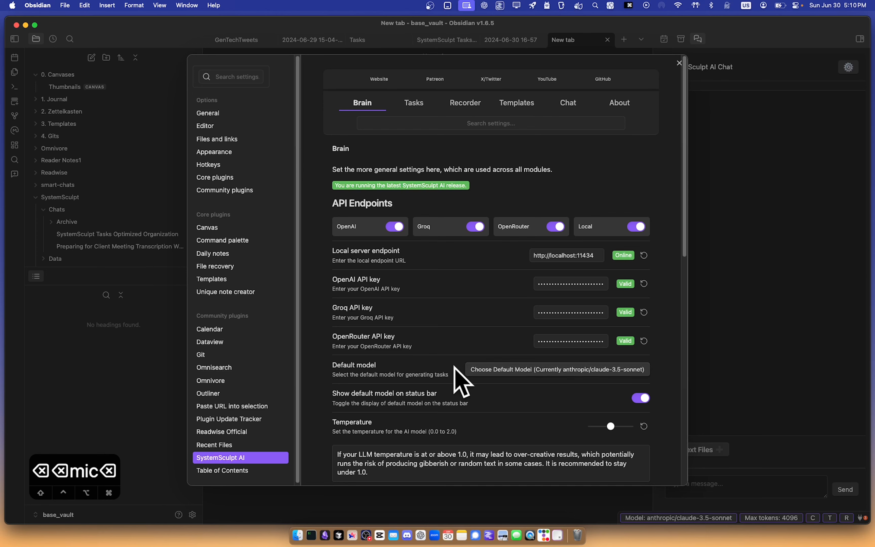
# Open the default model selection and browse the available Local, OpenAI, Groq and OpenRouter models.
pyautogui.click(517, 369)
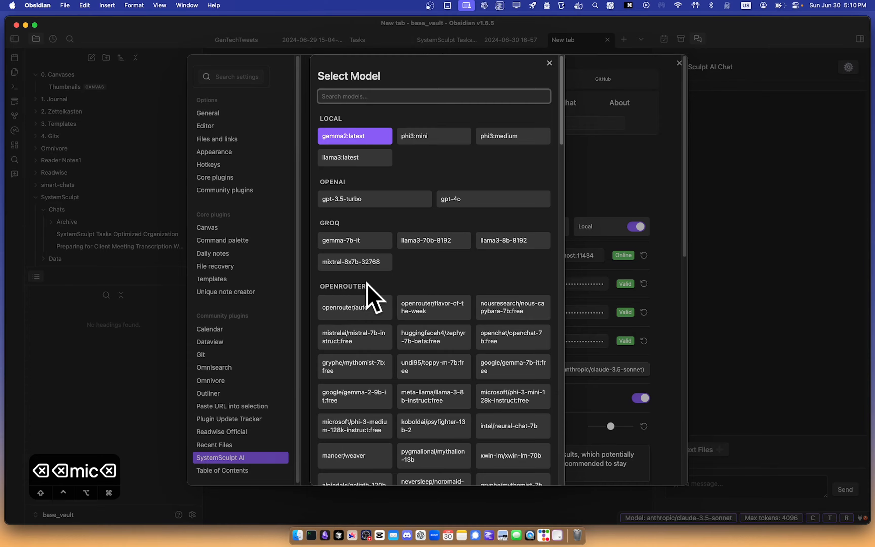
pyautogui.scroll(-3, 457, 286)
pyautogui.scroll(-15, 457, 285)
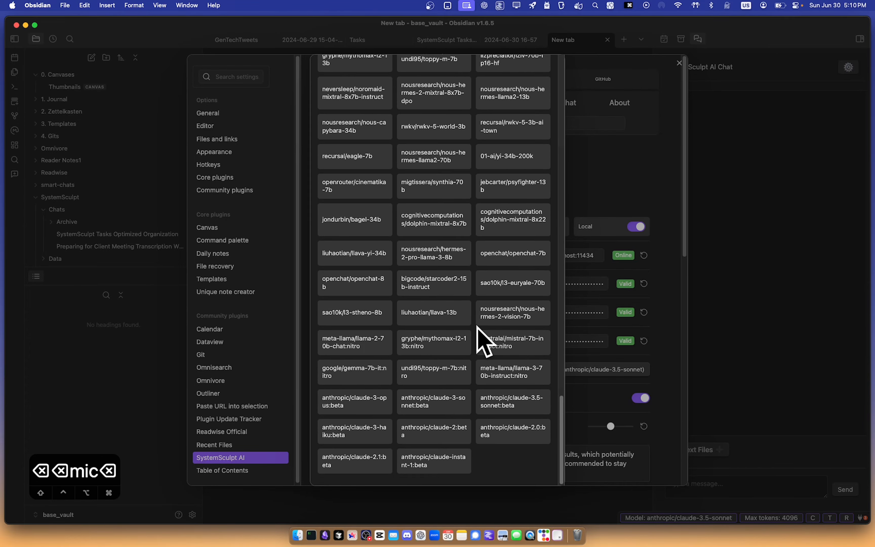
pyautogui.scroll(18, 465, 403)
pyautogui.scroll(-8, 463, 397)
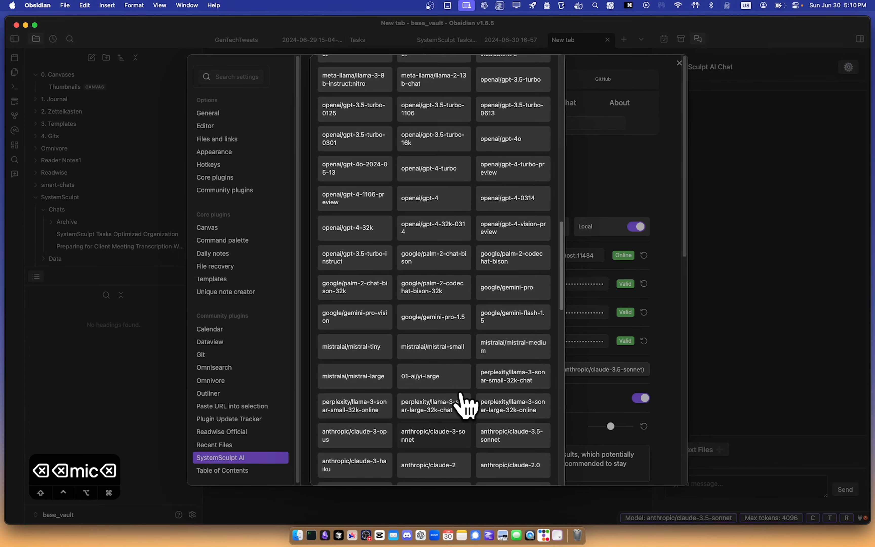
pyautogui.scroll(10, 468, 405)
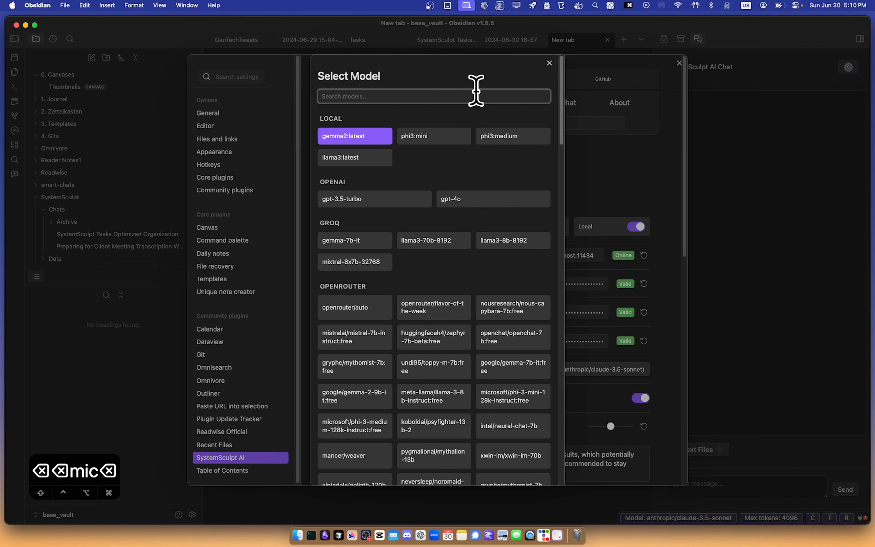
# Search the available models for "sonnet 3.5".
pyautogui.write('sonnet 3.')
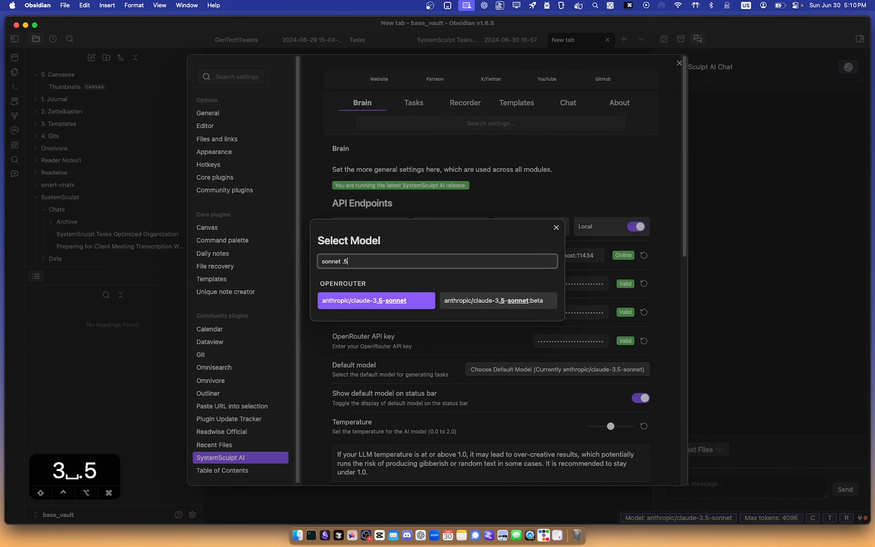
pyautogui.press('BackSpace')
pyautogui.press('BackSpace')
pyautogui.write('3.5')
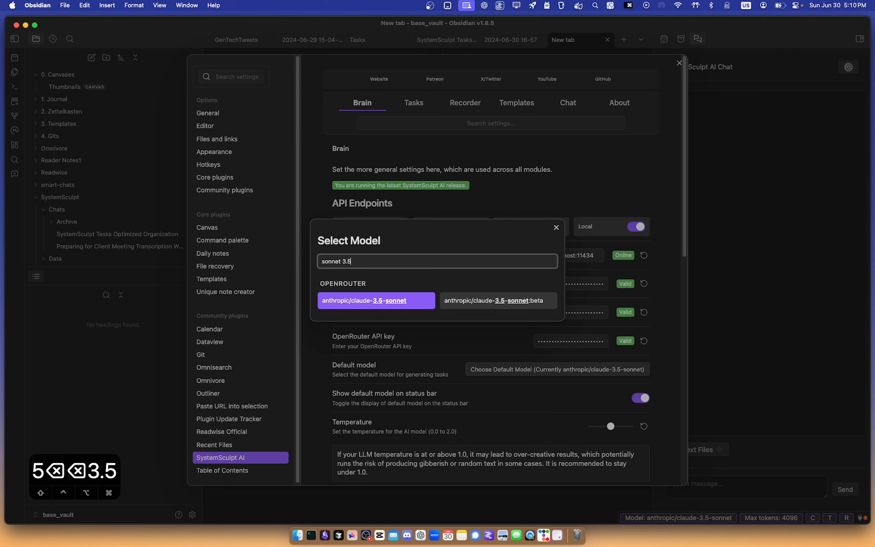
# Replace the model search with "llama" and narrow it down to "llama free".
pyautogui.press('super+BackSpace')
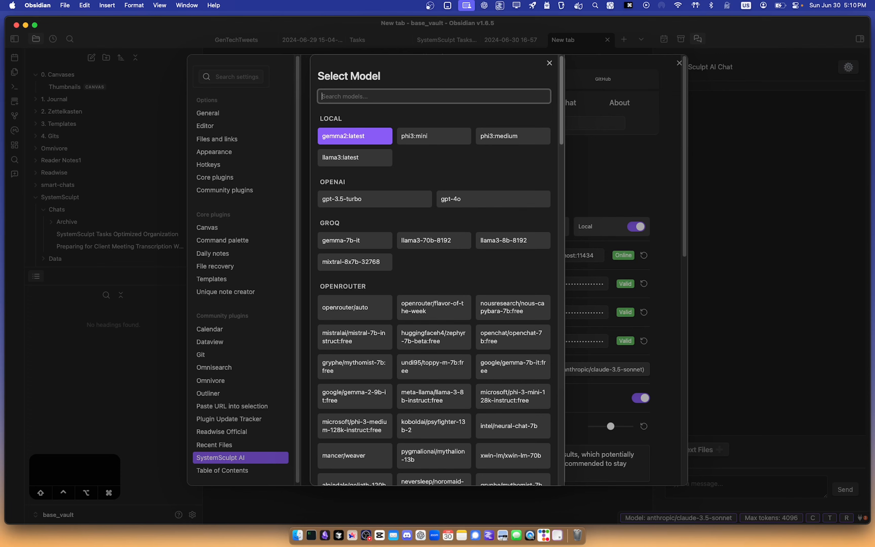
pyautogui.write('llama')
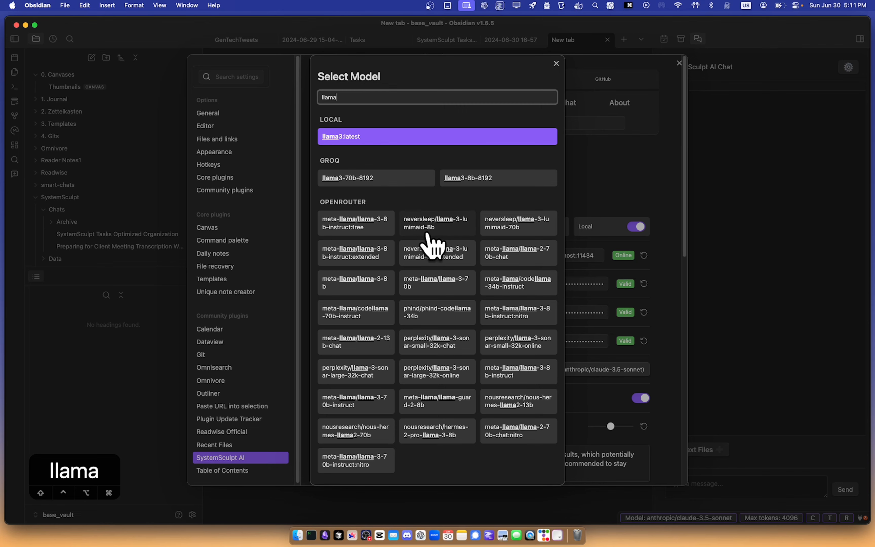
pyautogui.write('free')
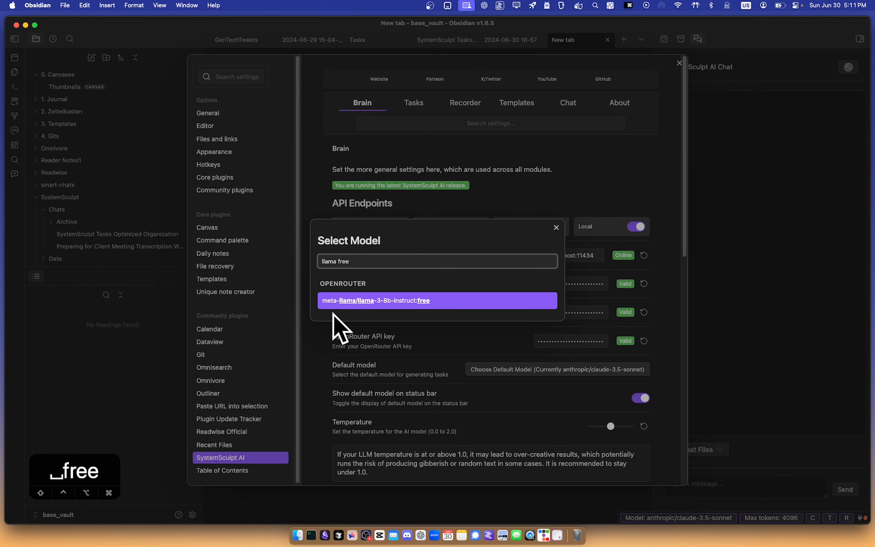
# Clear the llama model search in two stages and search the models for "4o".
pyautogui.press('BackSpace')
pyautogui.press('BackSpace')
pyautogui.press('BackSpace')
pyautogui.press('BackSpace')
pyautogui.press('BackSpace')
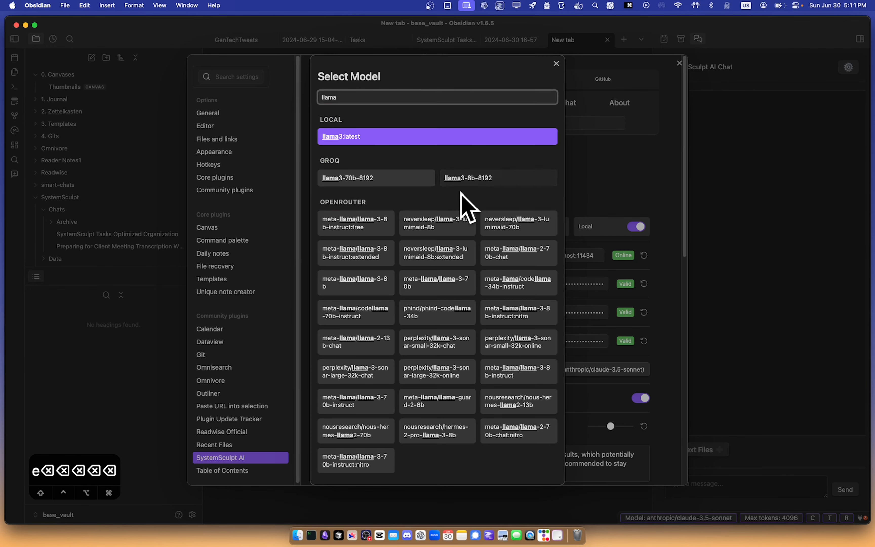
pyautogui.press('BackSpace')
pyautogui.press('BackSpace')
pyautogui.press('BackSpace')
pyautogui.press('BackSpace')
pyautogui.press('BackSpace')
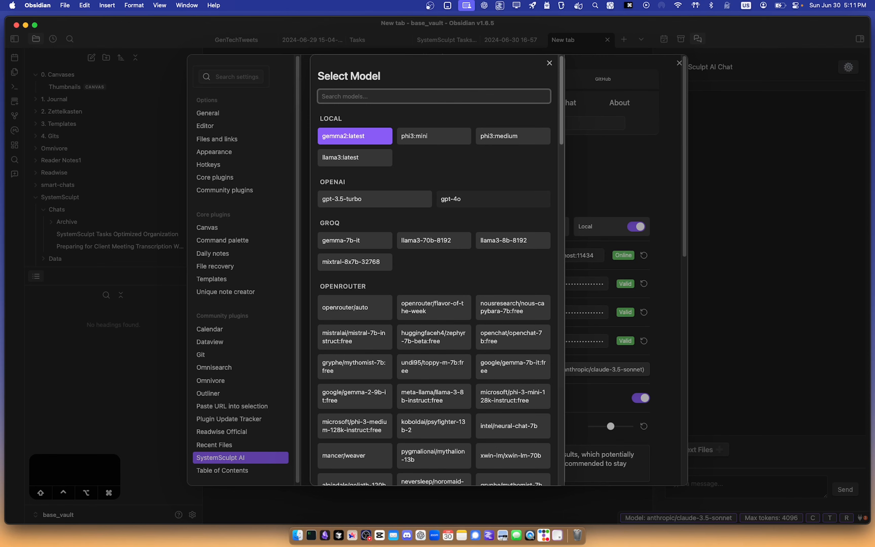
pyautogui.write('4o')
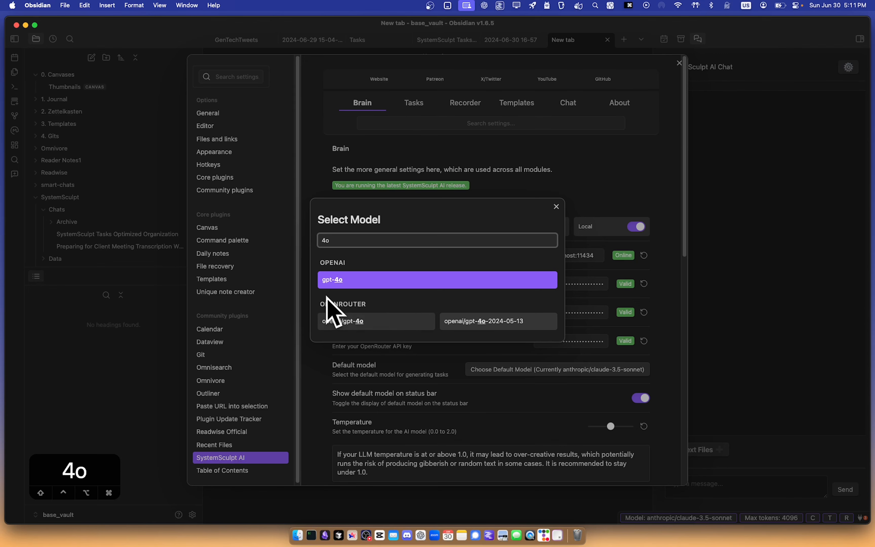
# Replace the model search with "qwen".
pyautogui.press('BackSpace')
pyautogui.press('BackSpace')
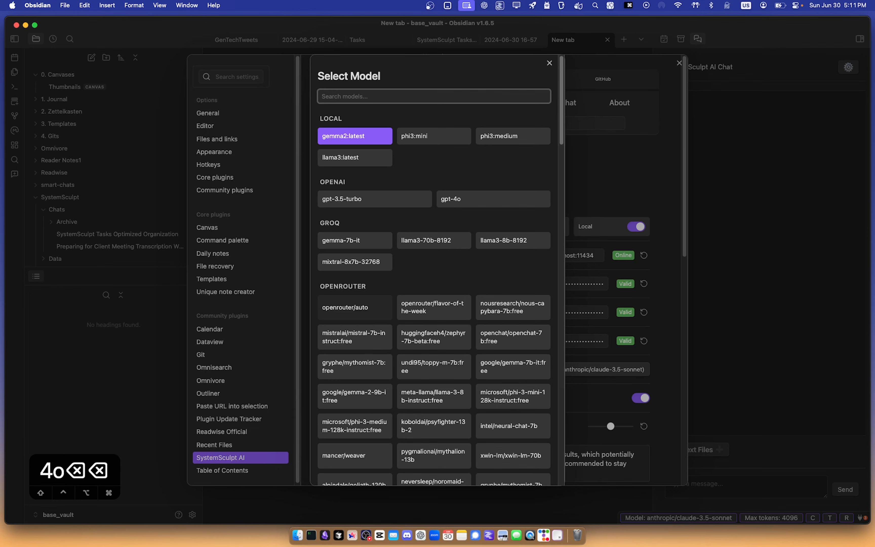
pyautogui.write('qwen')
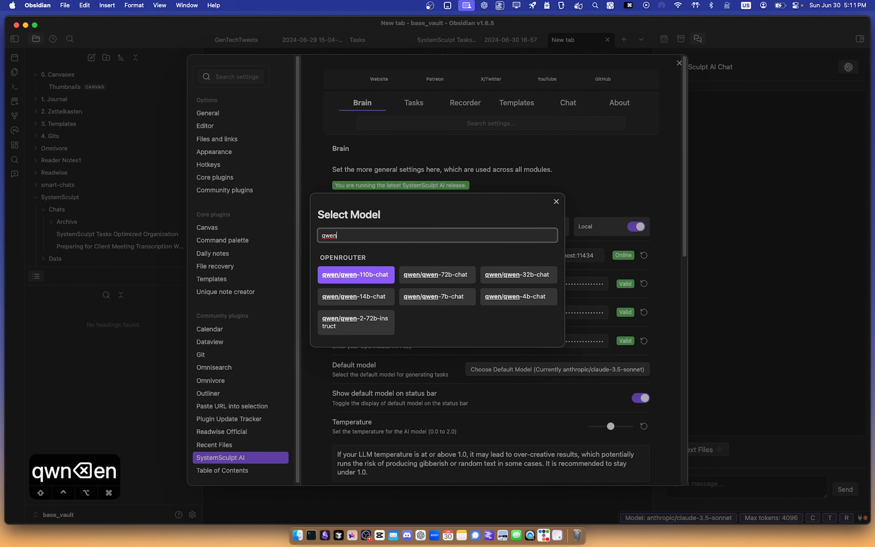
# Replace the model search with "phi" to find local and OpenRouter variants.
pyautogui.press('BackSpace')
pyautogui.press('BackSpace')
pyautogui.press('BackSpace')
pyautogui.press('BackSpace')
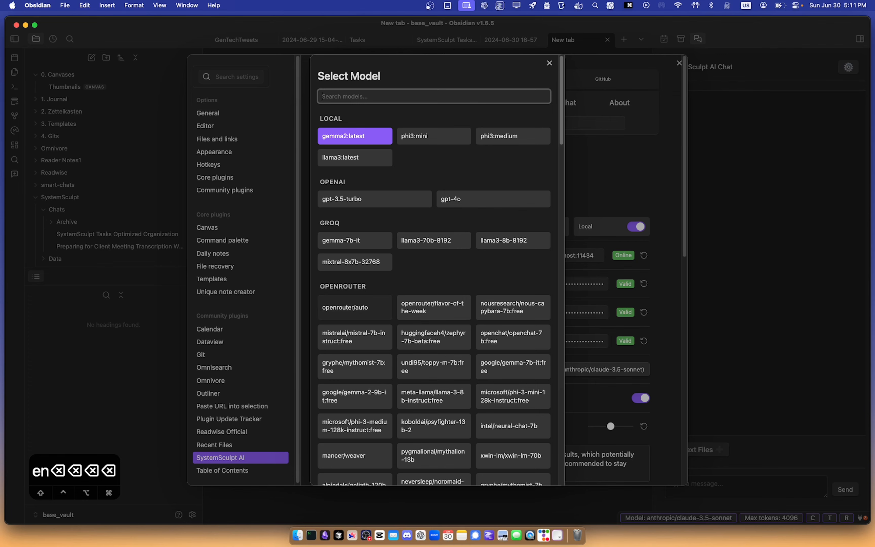
pyautogui.write('phi')
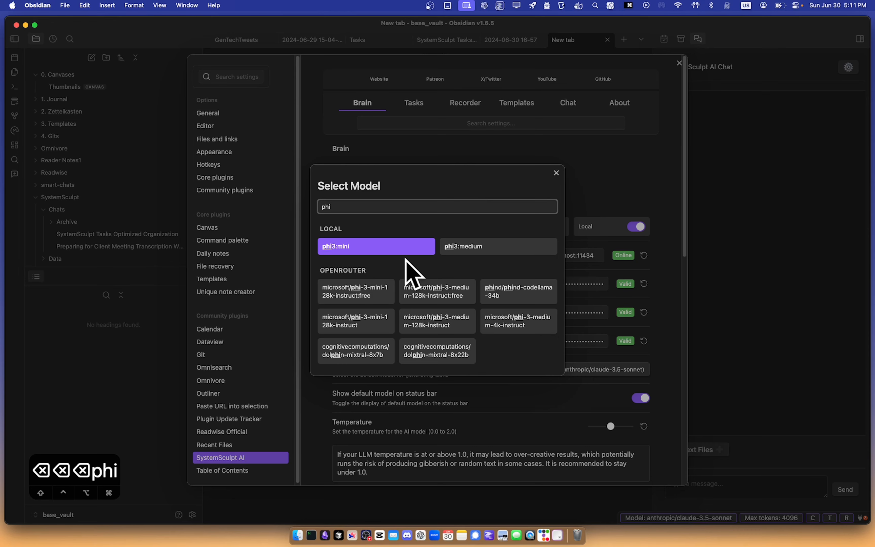
# Replace the model search with "free" to find the free OpenRouter models.
pyautogui.press('BackSpace')
pyautogui.press('BackSpace')
pyautogui.press('BackSpace')
pyautogui.write('free')
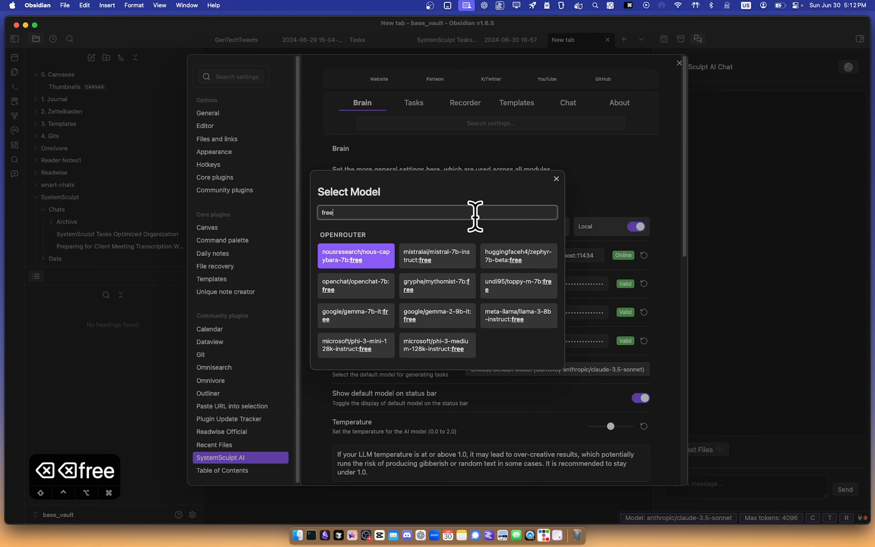
# Clear the model search and close both the model selection and the settings without changing the default model.
pyautogui.press('BackSpace')
pyautogui.press('BackSpace')
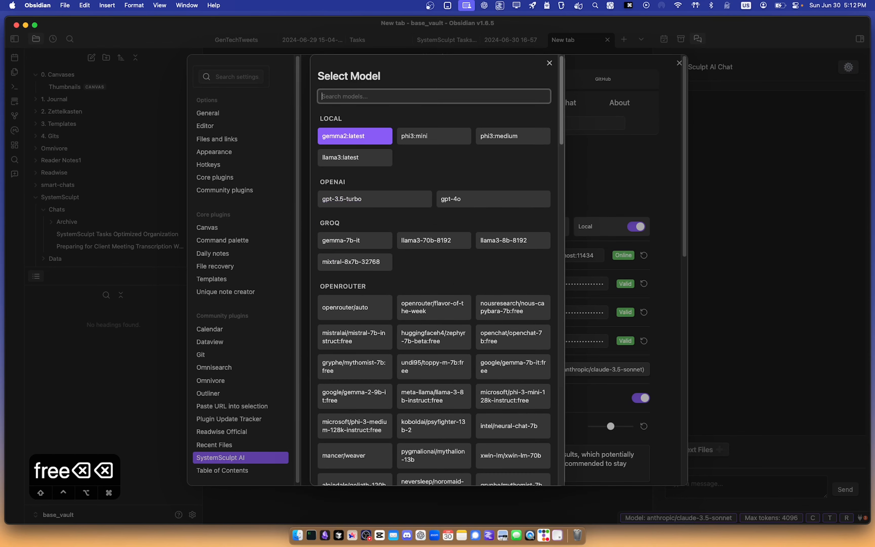
pyautogui.press('Escape')
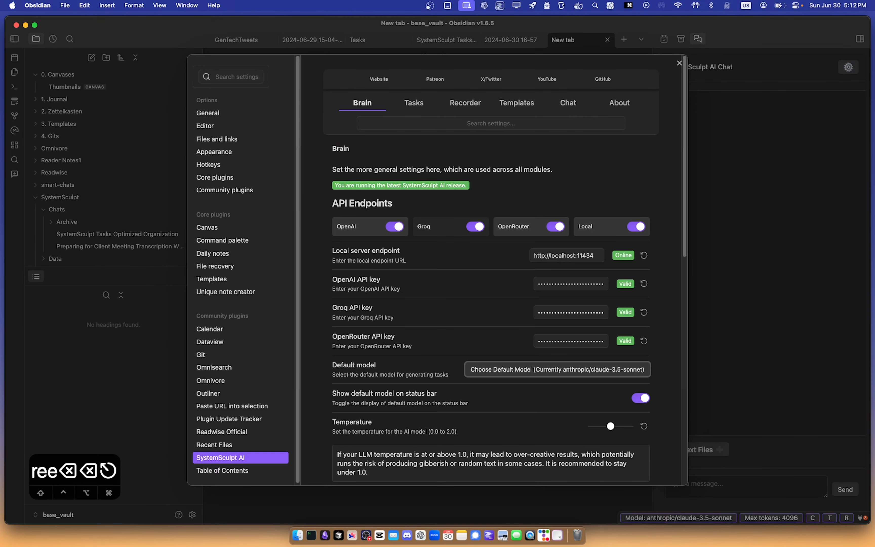
pyautogui.press('Escape')
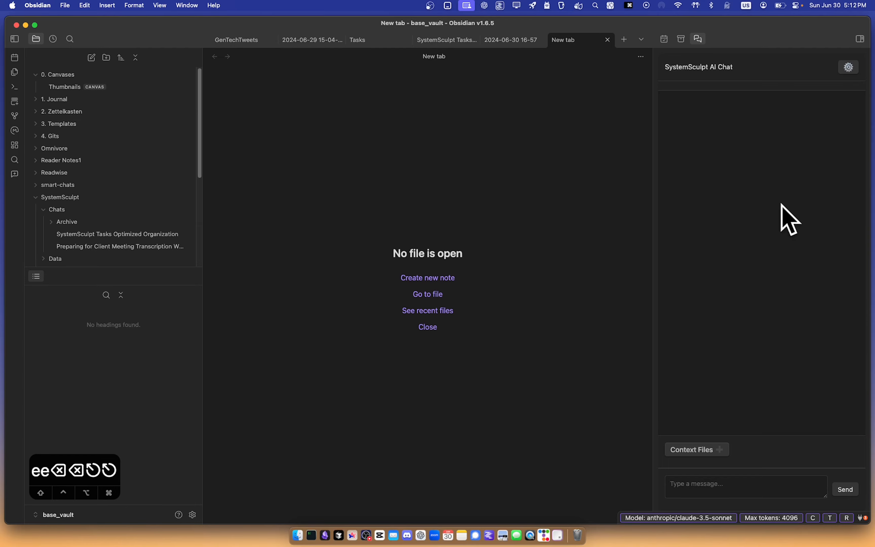
# View the list of available chat actions in the SystemSculpt AI Chat pane and close it.
pyautogui.click(848, 67)
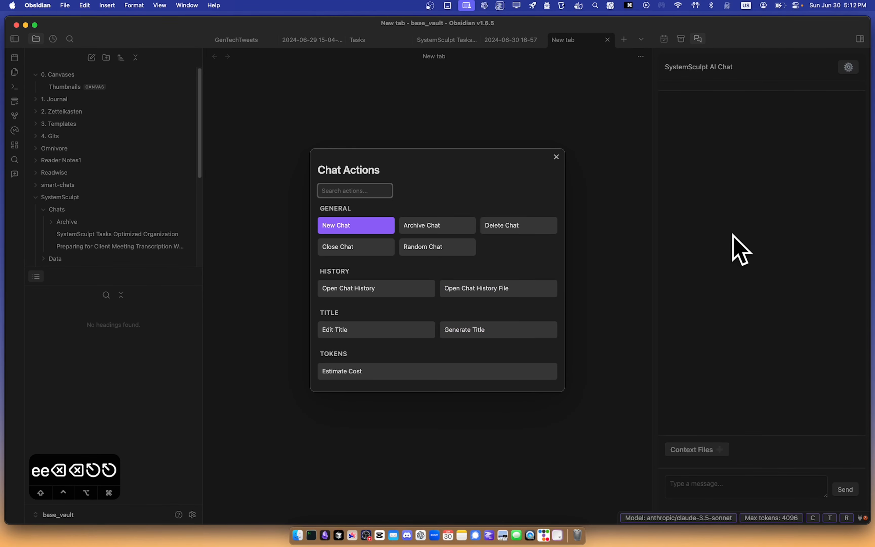
pyautogui.press('Escape')
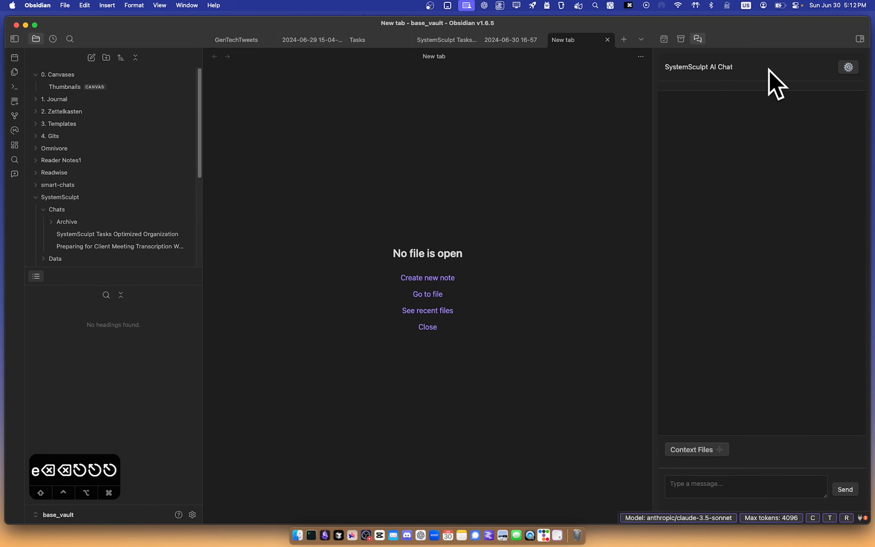
pyautogui.click(848, 67)
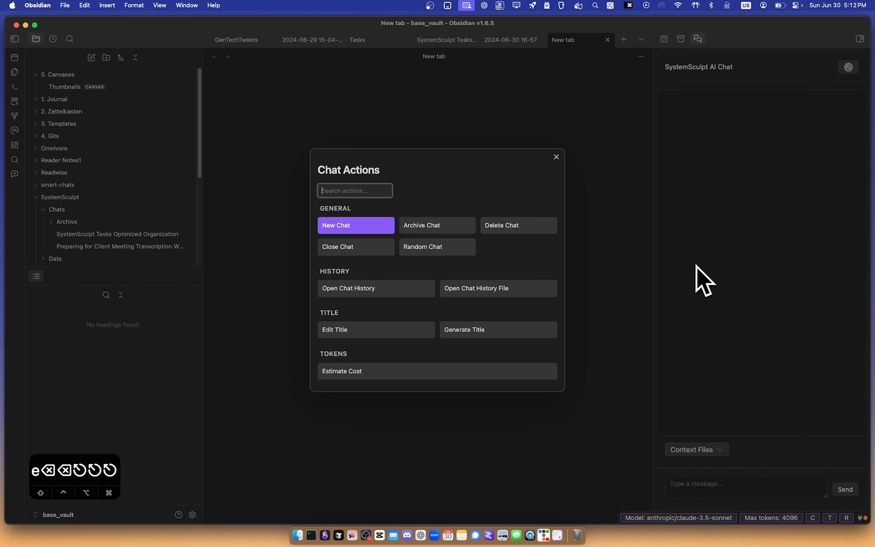
pyautogui.press('Escape')
# Send "Hey how are you" in a new SystemSculpt AI chat and open that chat's history file.
pyautogui.press('shift+super+n')
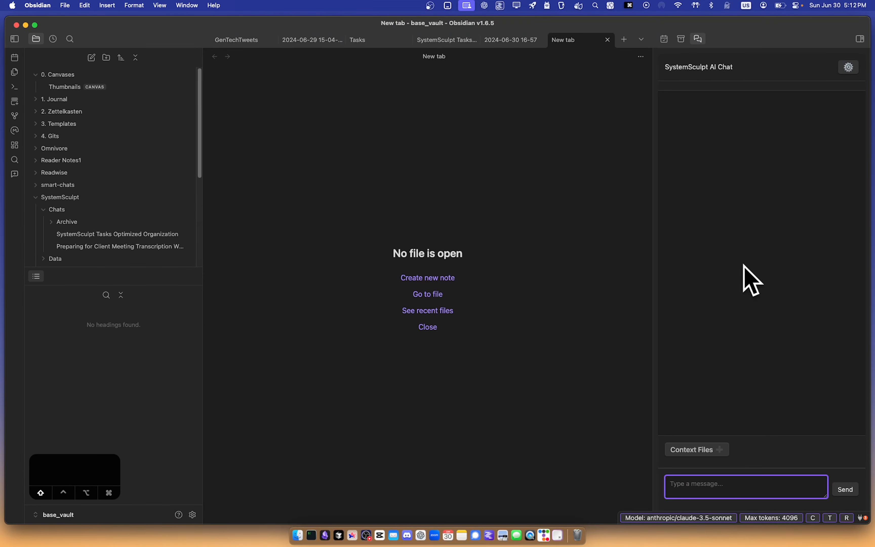
pyautogui.write('Hey how are you')
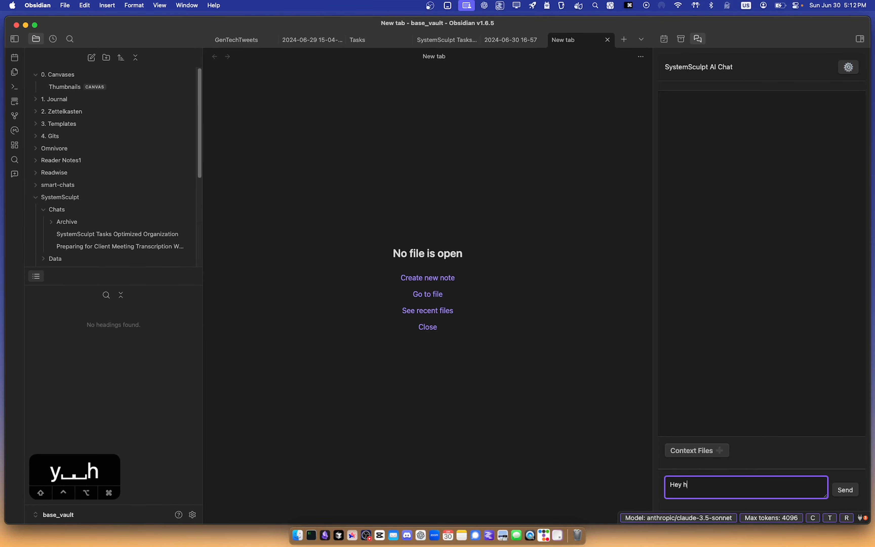
pyautogui.press('Return')
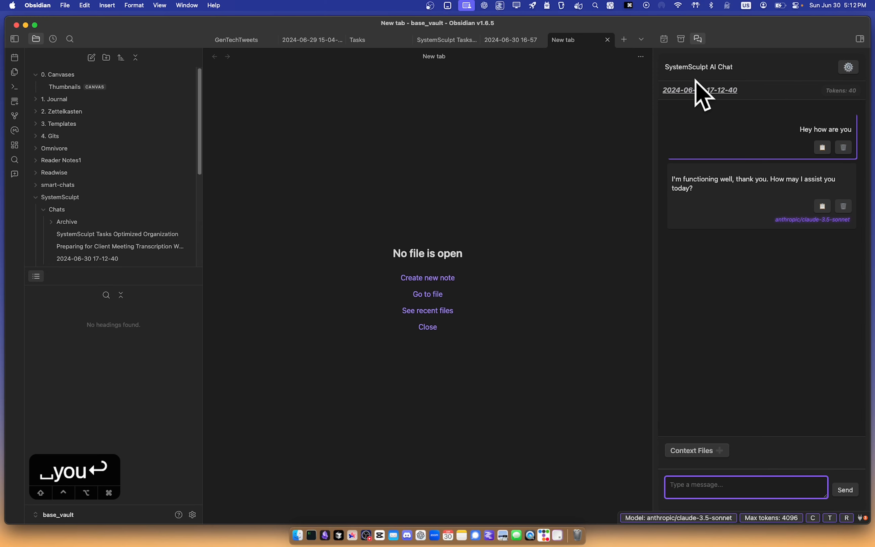
pyautogui.click(688, 91)
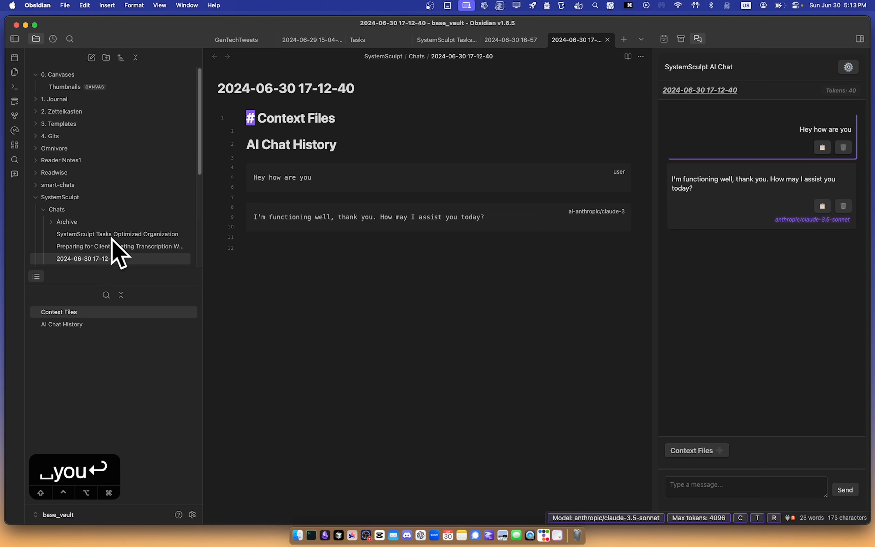
pyautogui.scroll(-1, 111, 235)
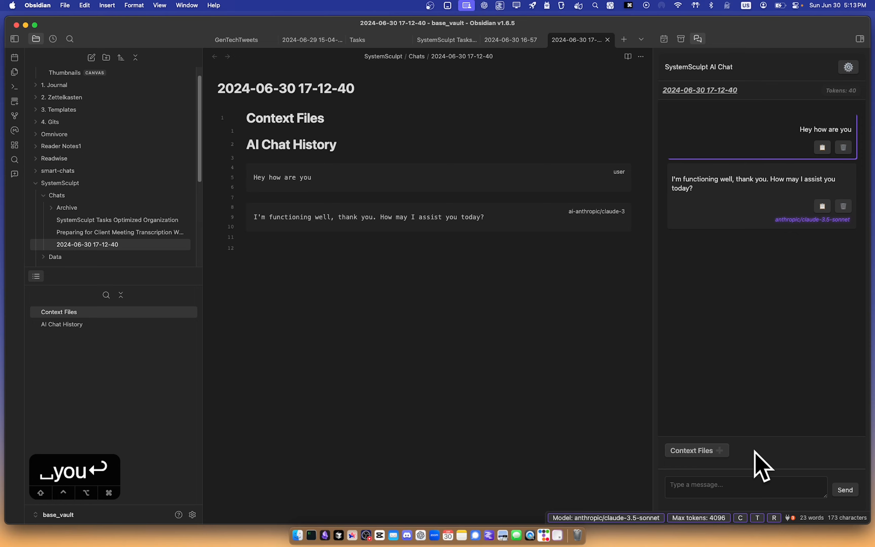
pyautogui.click(704, 450)
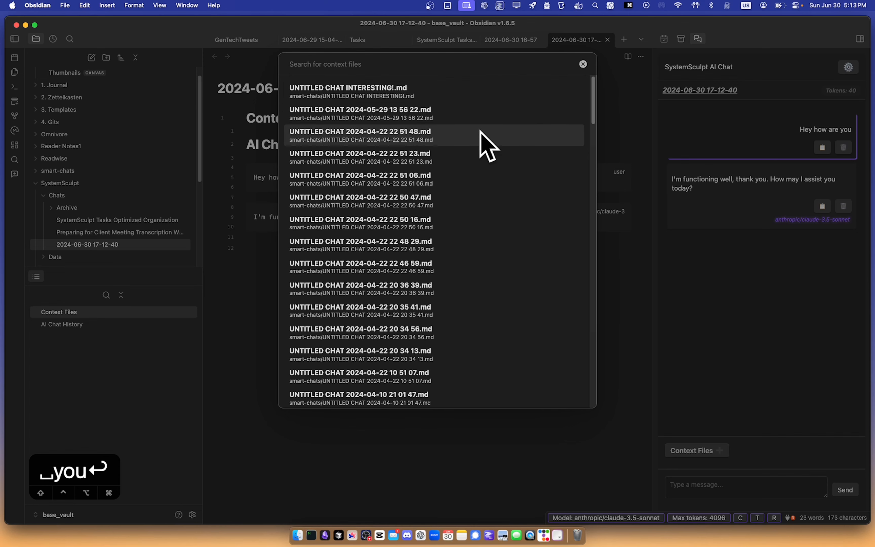
pyautogui.click(493, 115)
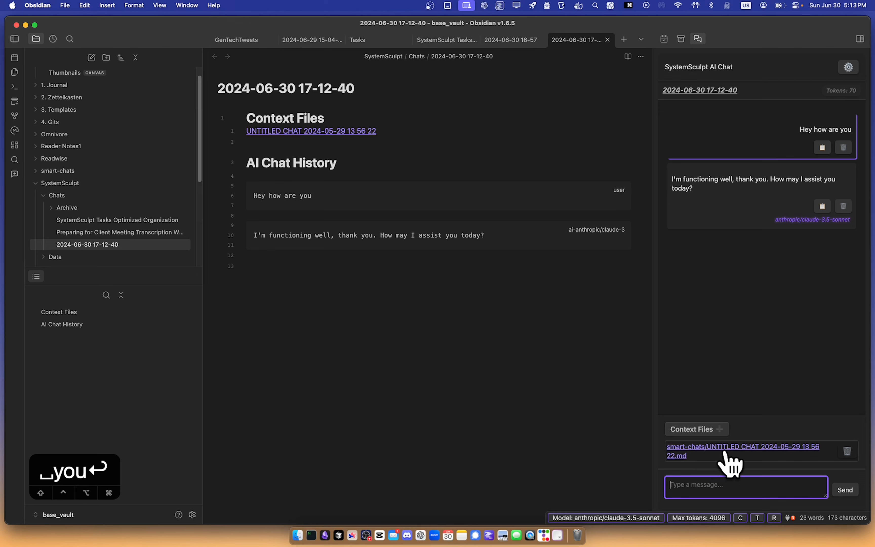
pyautogui.click(847, 451)
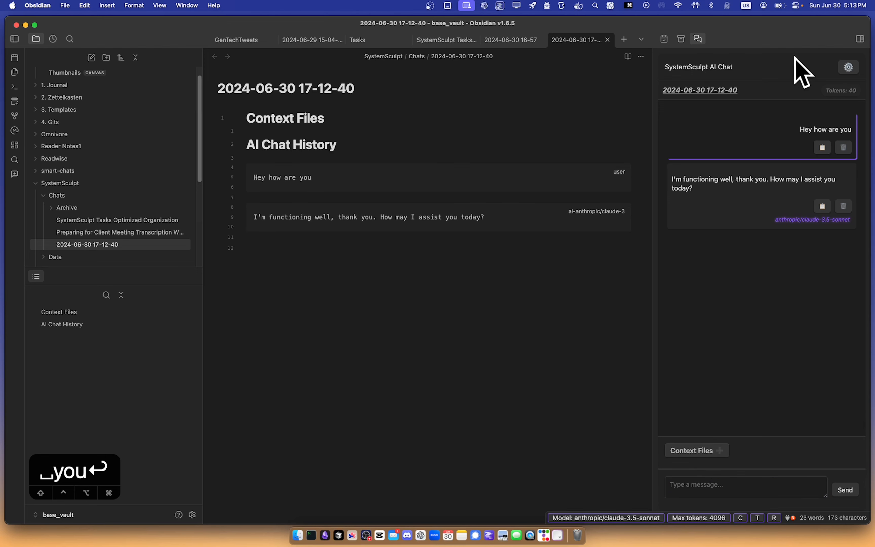
# View the chat actions and the model selection of the status bar, closing each without choosing anything.
pyautogui.click(848, 68)
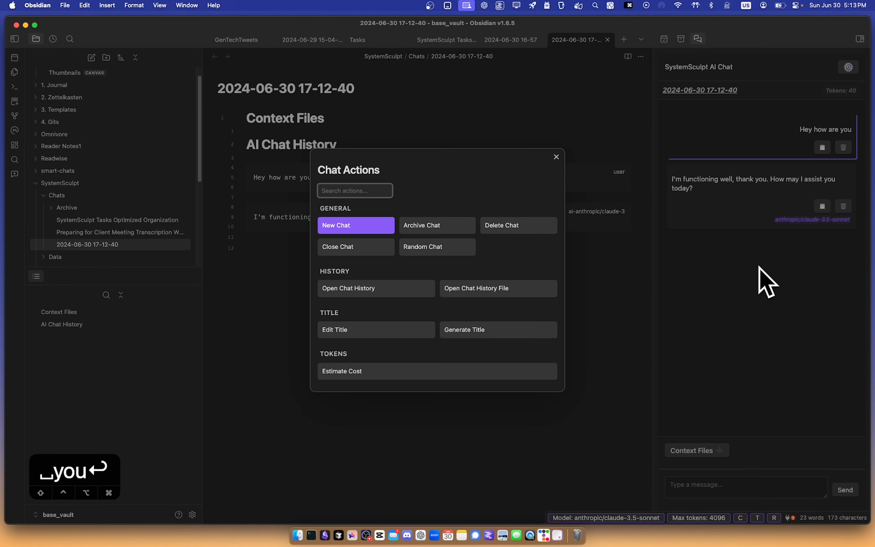
pyautogui.press('Escape')
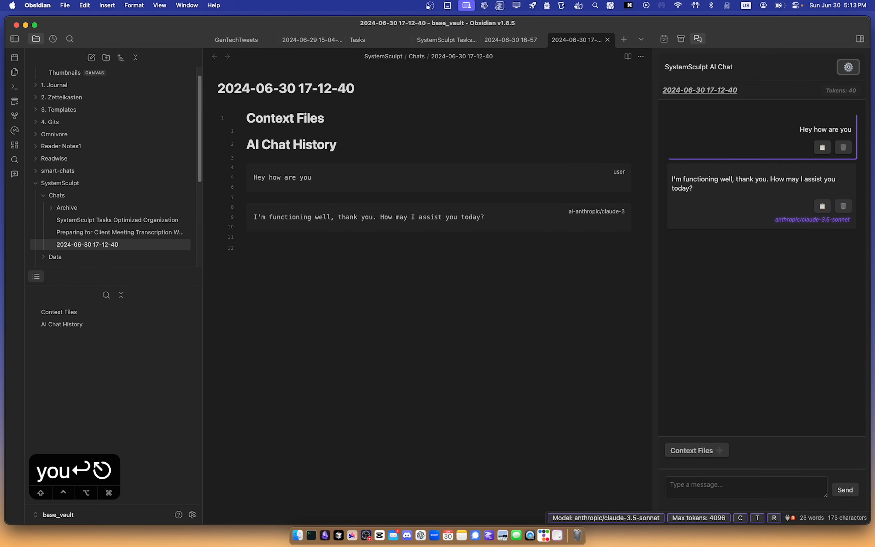
pyautogui.click(602, 518)
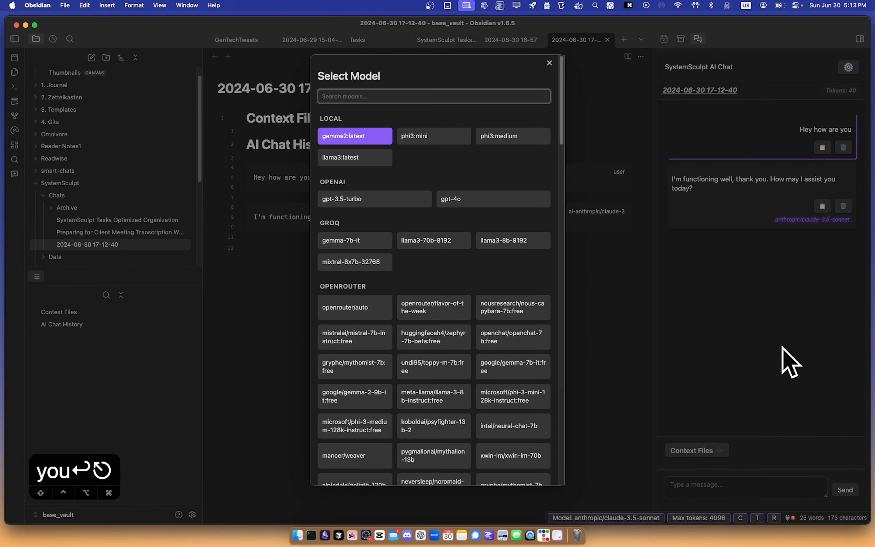
pyautogui.click(770, 286)
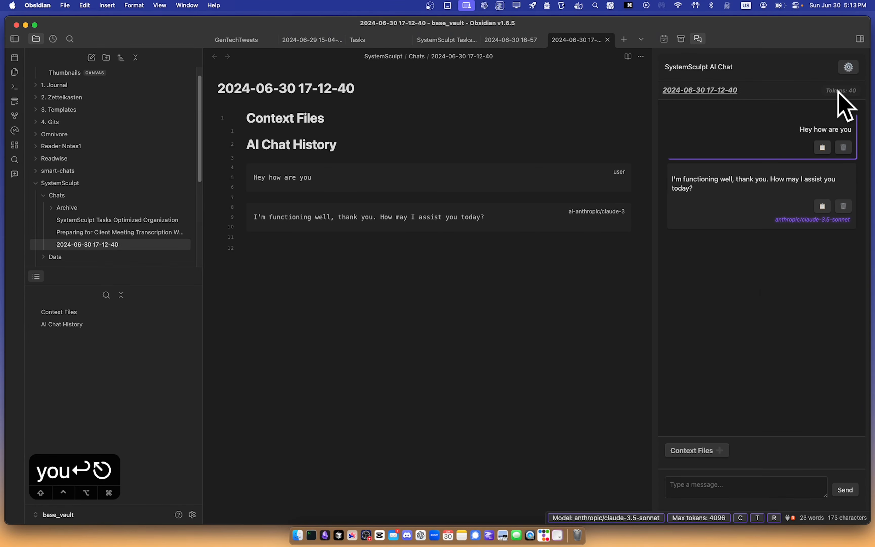
# Search the chat actions for "gen", shorten the search to "g", and run Generate Title for the current chat.
pyautogui.click(848, 68)
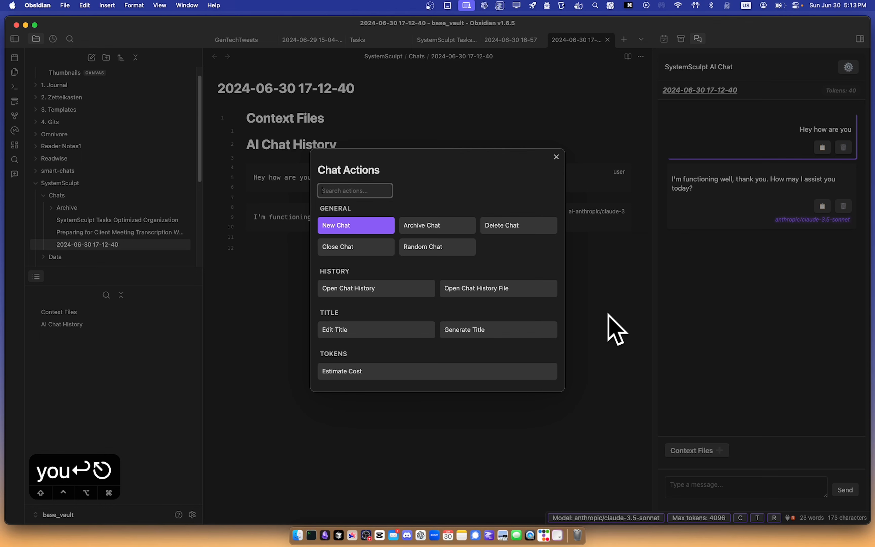
pyautogui.write('gen')
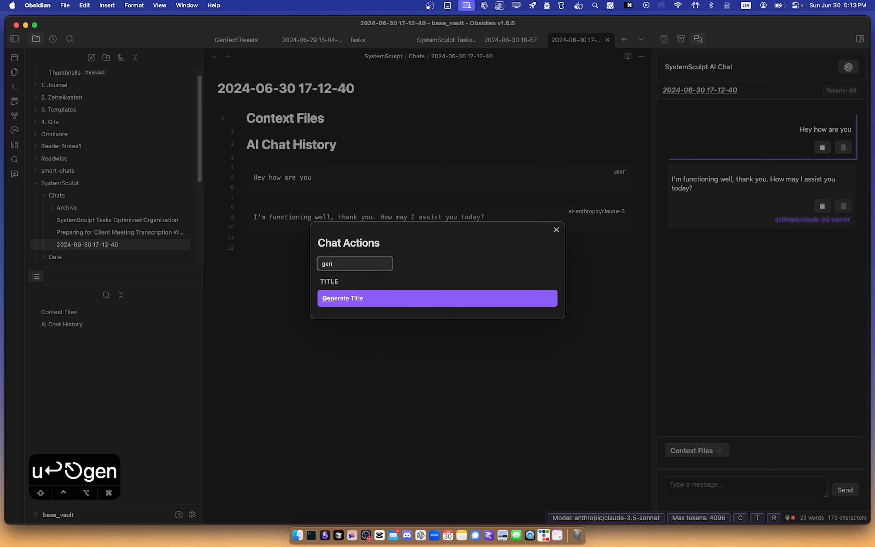
pyautogui.press('BackSpace')
pyautogui.press('BackSpace')
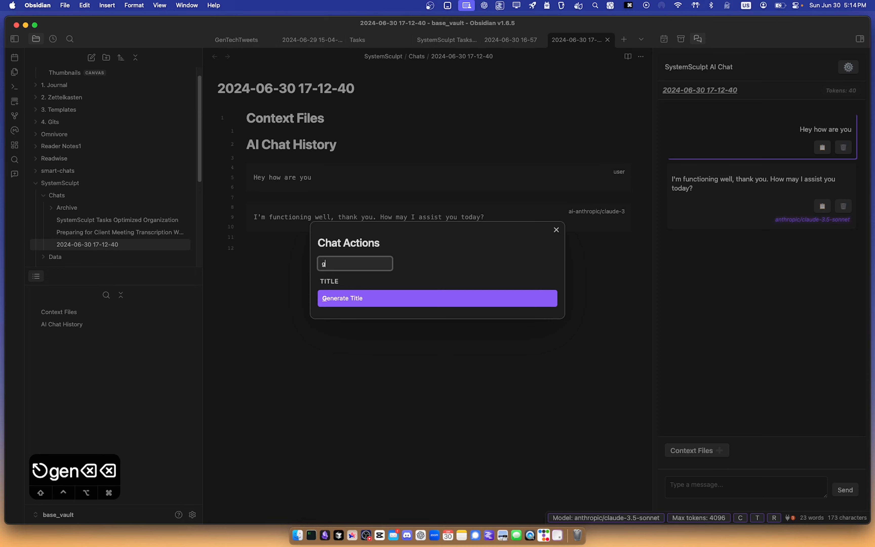
pyautogui.press('Return')
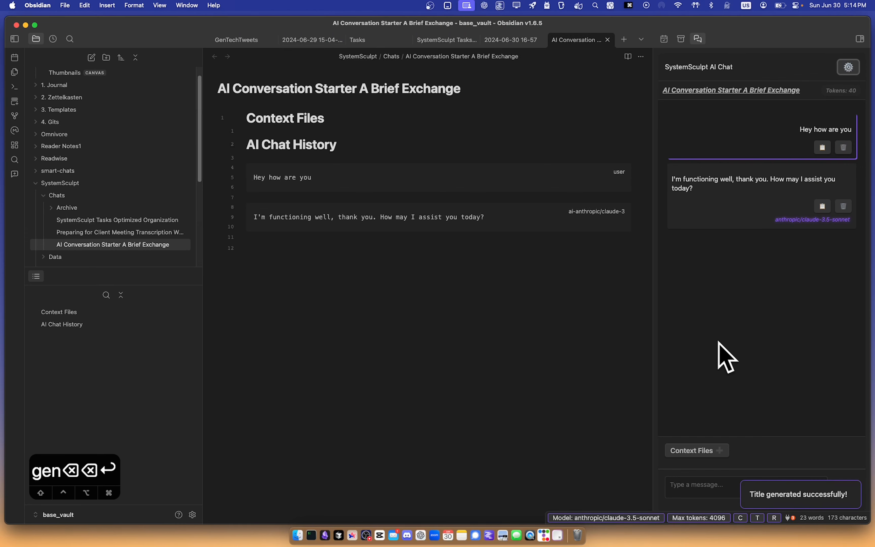
# Draft the filler text "fjjoqiwejfoiwjef" in the chat message, clear it, and briefly view the chat actions.
pyautogui.click(691, 494)
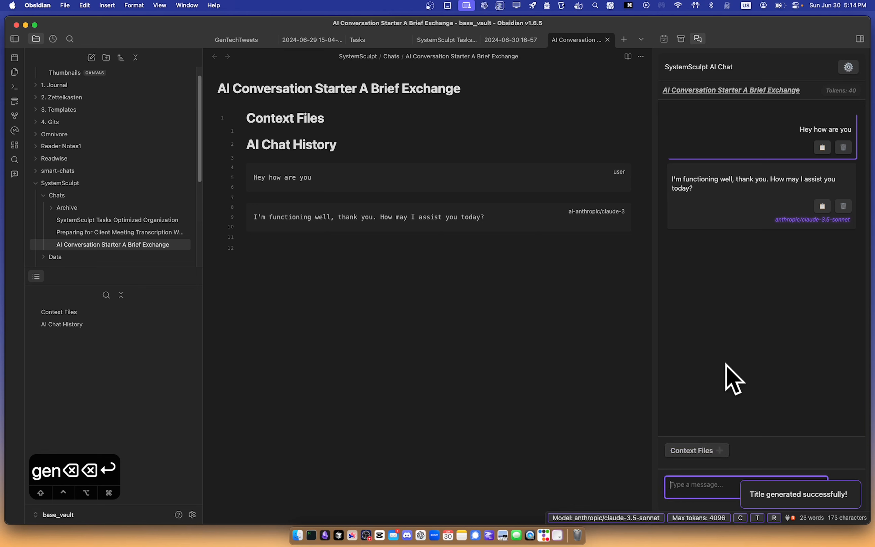
pyautogui.write('fjjoqoiwjef')
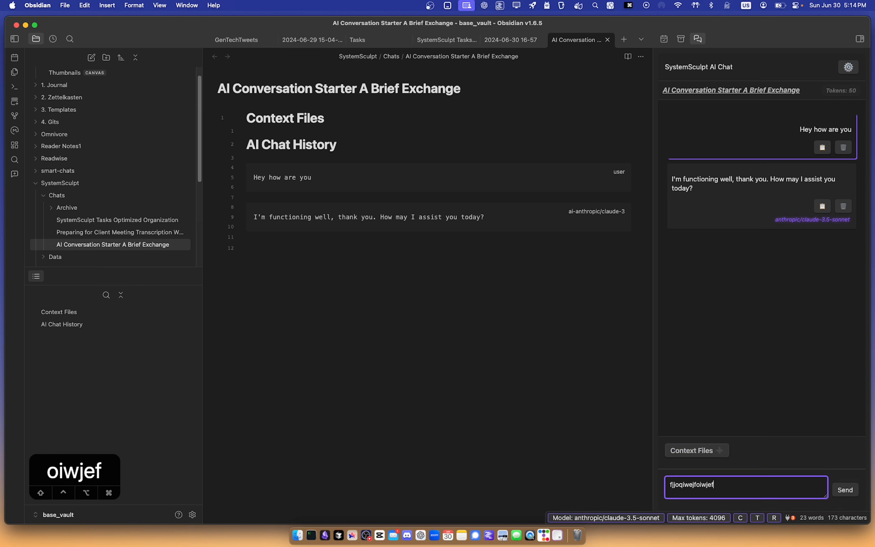
pyautogui.press('super+BackSpace')
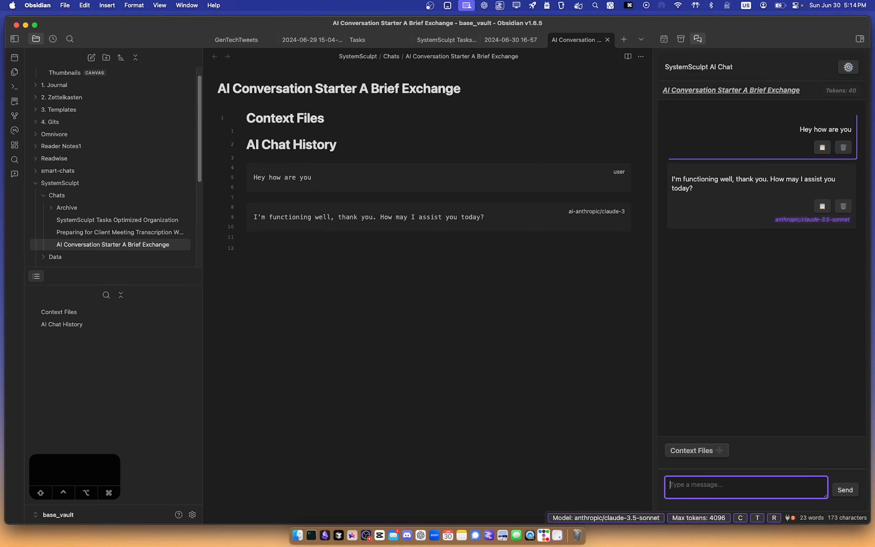
pyautogui.click(848, 66)
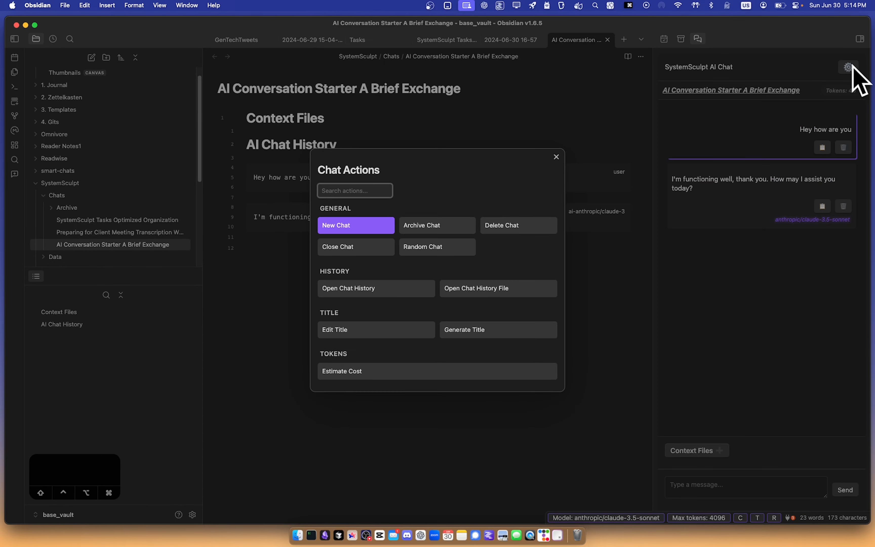
pyautogui.click(795, 325)
# Enter the filler text "qweweqf" in the chat message and delete it again.
pyautogui.click(729, 484)
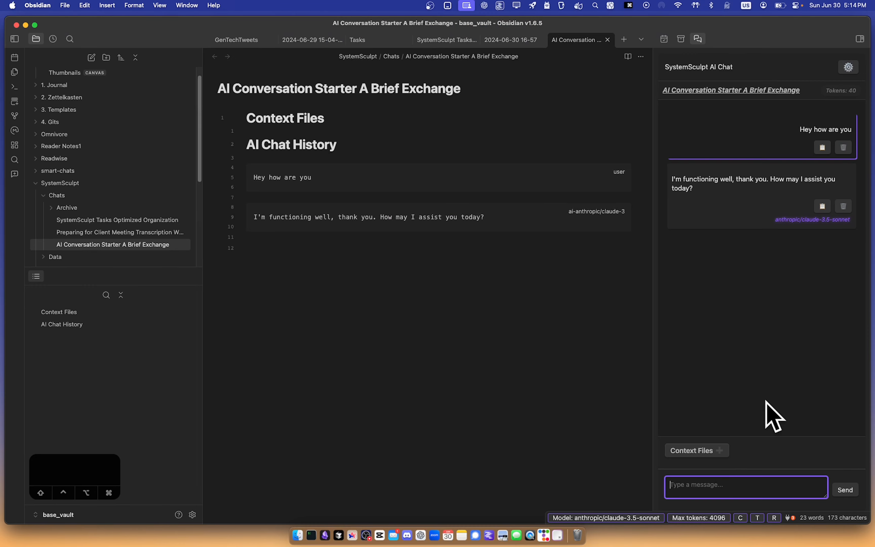
pyautogui.write('qwefqweqf')
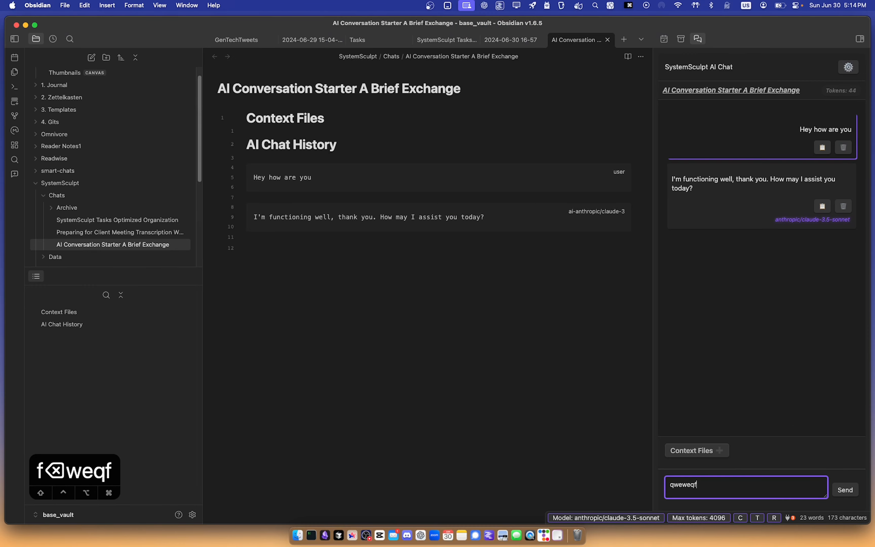
pyautogui.press('BackSpace')
pyautogui.press('BackSpace')
pyautogui.press('BackSpace')
pyautogui.press('BackSpace')
pyautogui.press('BackSpace')
pyautogui.press('BackSpace')
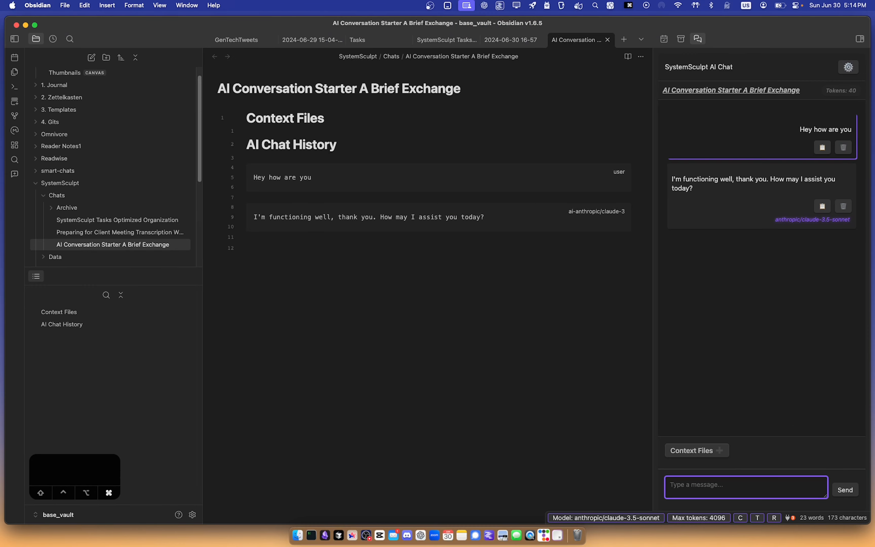
# Search the command palette for "action" to check the Open Chat Actions hotkey, and dismiss the palette.
pyautogui.press('super+p')
pyautogui.write('action')
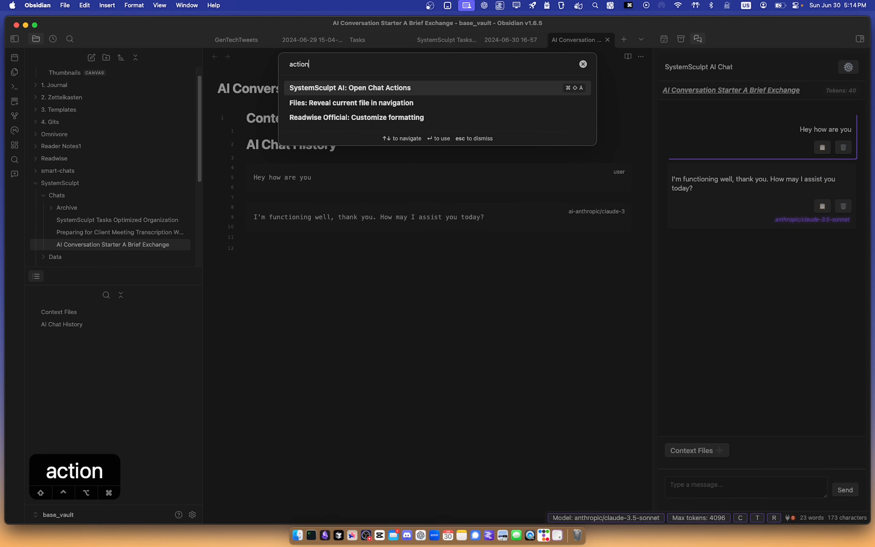
pyautogui.press('Return')
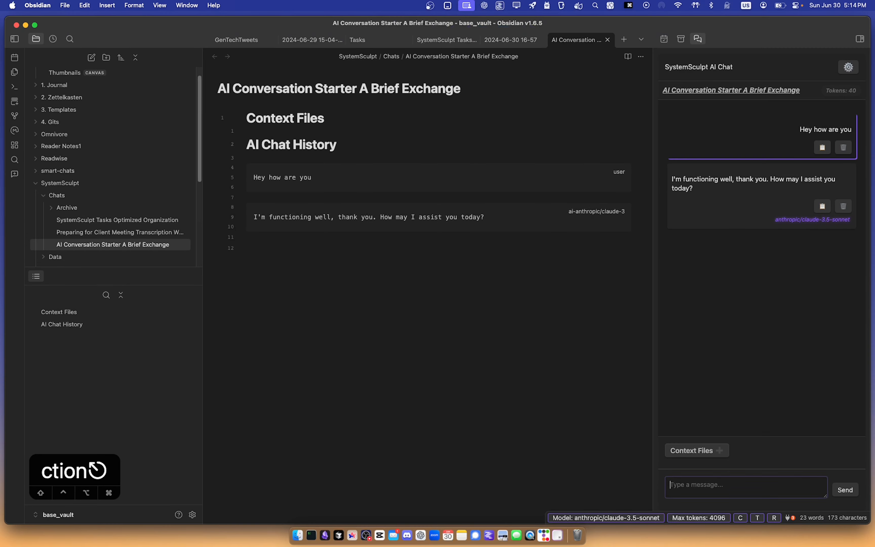
# Draft filler text in the chat message, replace it with "fasdf", and open and dismiss the chat actions.
pyautogui.write('sdfoaisdfoaisdjfoas')
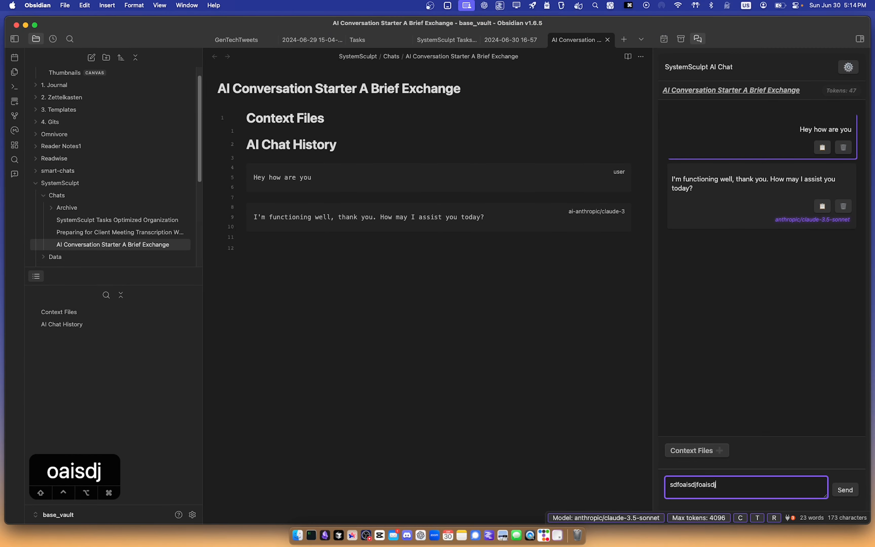
pyautogui.press('super+BackSpace')
pyautogui.write('fasdf')
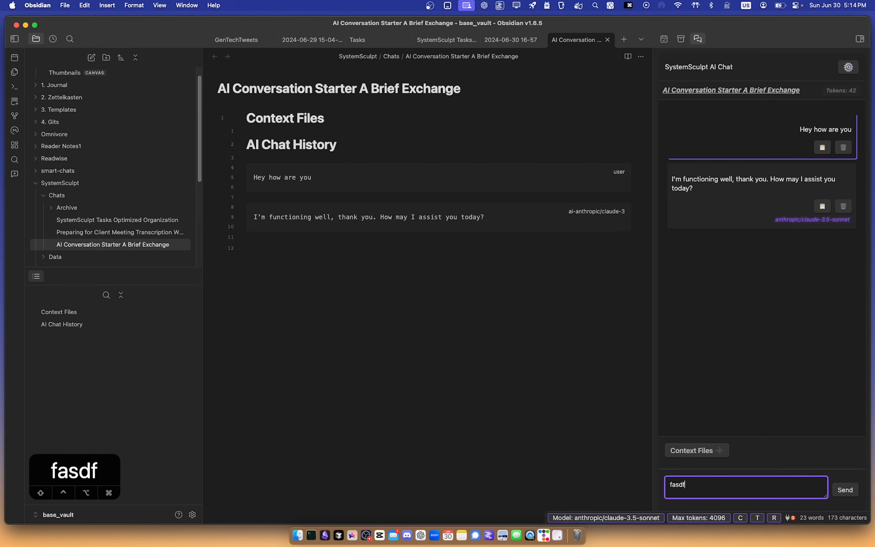
pyautogui.press('super+shift+a')
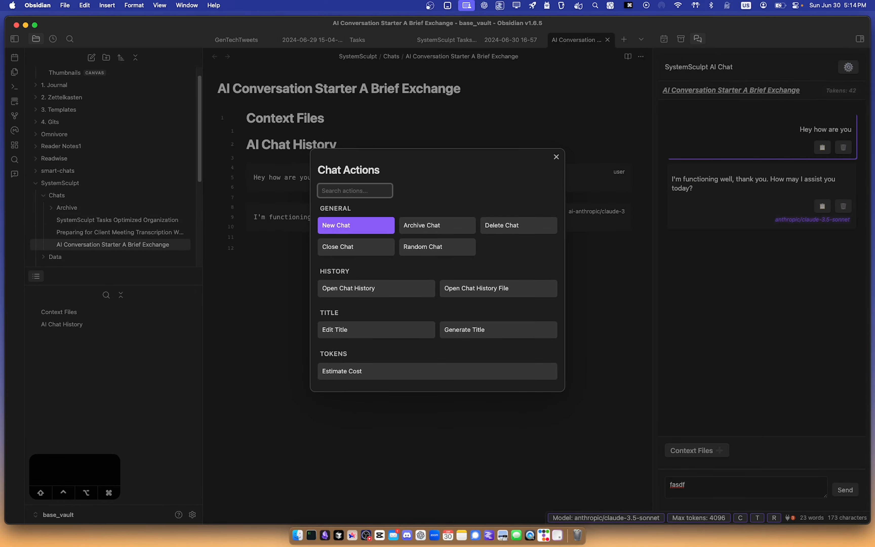
pyautogui.press('Escape')
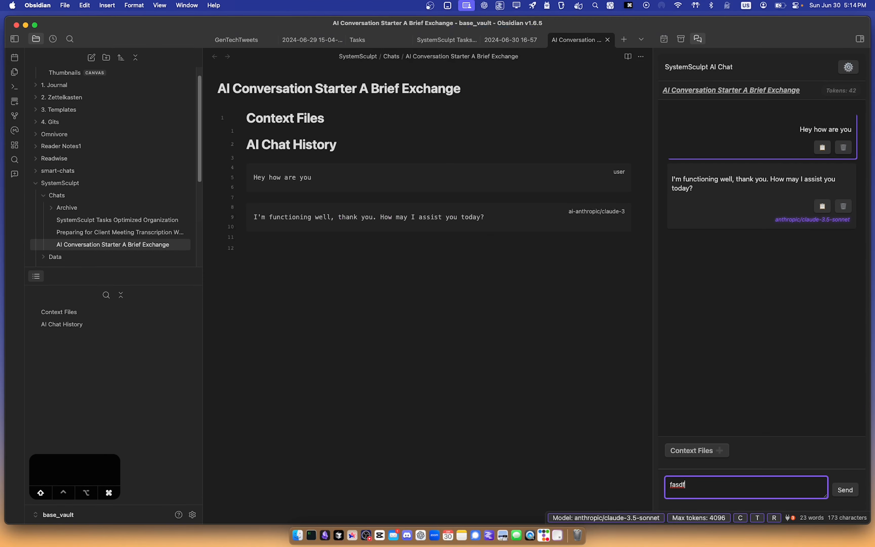
# View and dismiss the chat actions, and clear the draft text from the chat message.
pyautogui.press('super+shift+a')
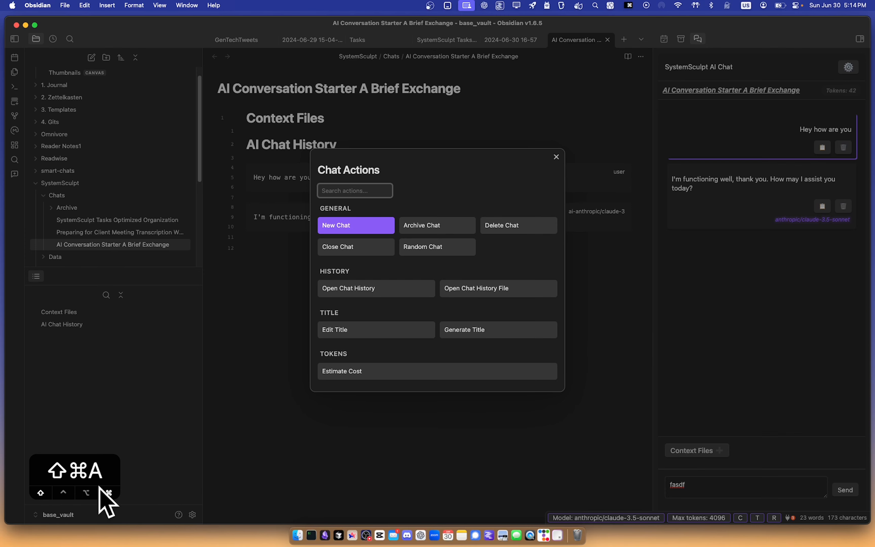
pyautogui.click(499, 182)
pyautogui.press('Escape')
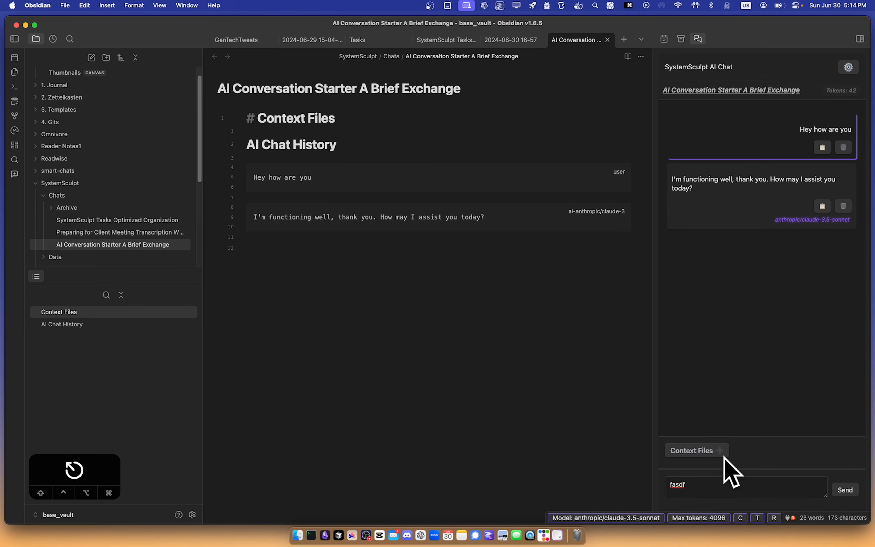
pyautogui.click(722, 489)
pyautogui.press('BackSpace')
pyautogui.press('BackSpace')
pyautogui.press('BackSpace')
pyautogui.press('BackSpace')
pyautogui.press('BackSpace')
# Search the chat actions for "gen" and dismiss the dialog without running an action.
pyautogui.press('super+shift+a')
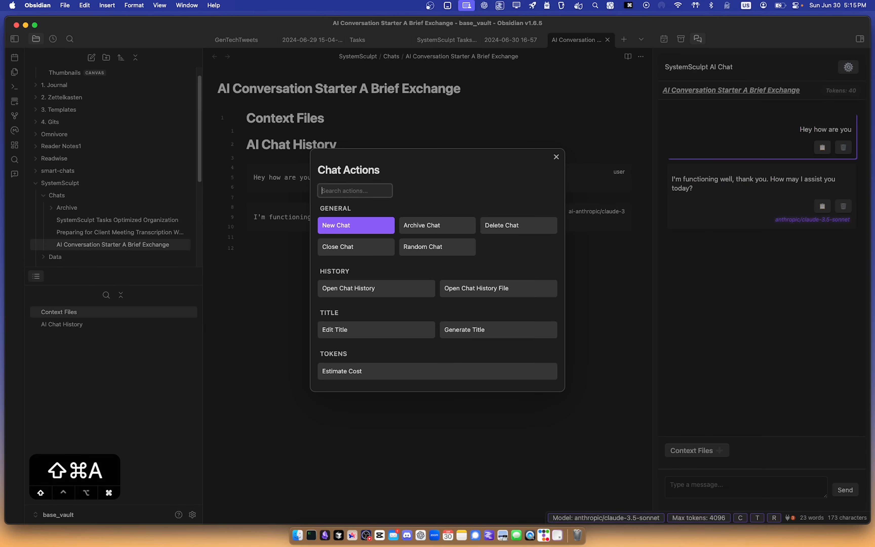
pyautogui.write('gen')
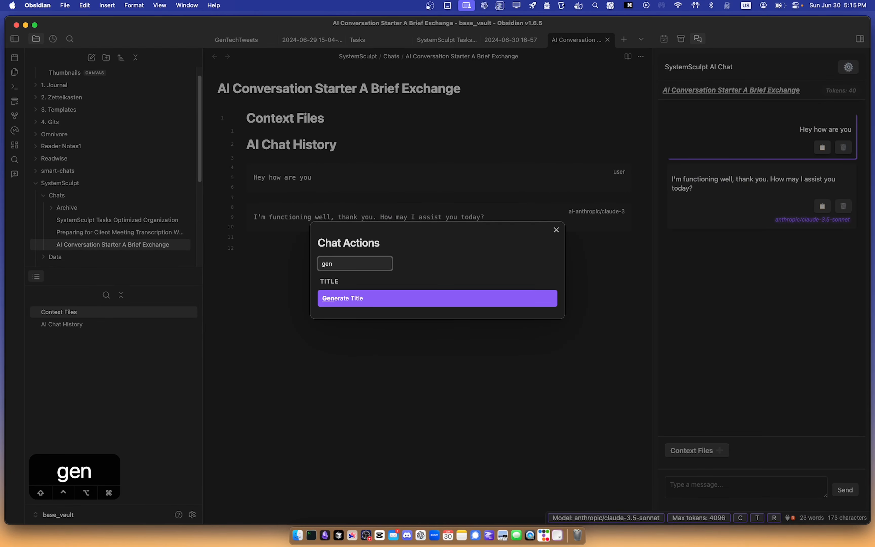
pyautogui.press('Escape')
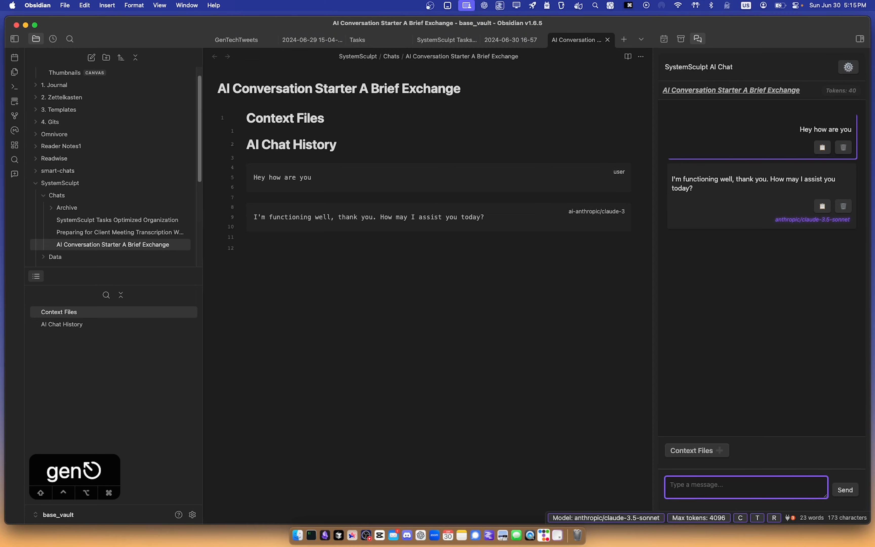
# Open the chat history through a "hist" search of the chat actions, browse the saved chats, and dismiss the list.
pyautogui.press('super+shift+a')
pyautogui.write('hist')
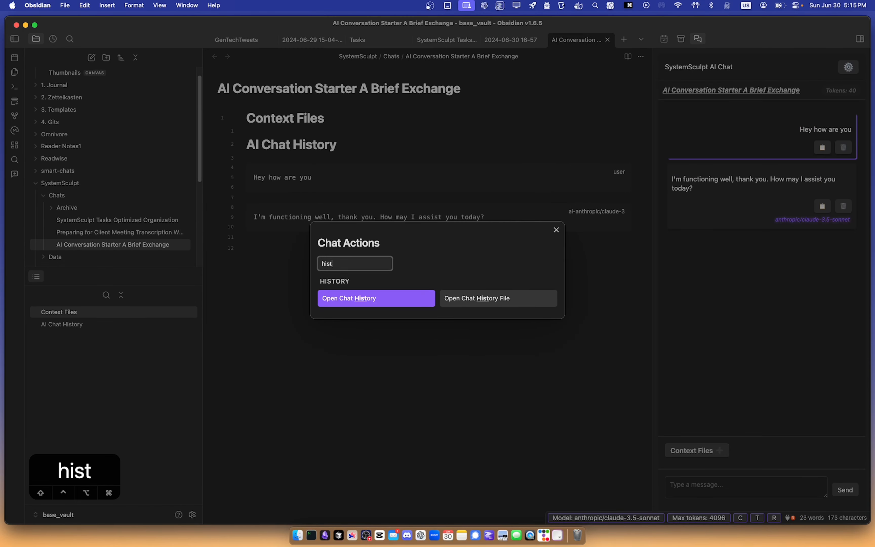
pyautogui.press('Return')
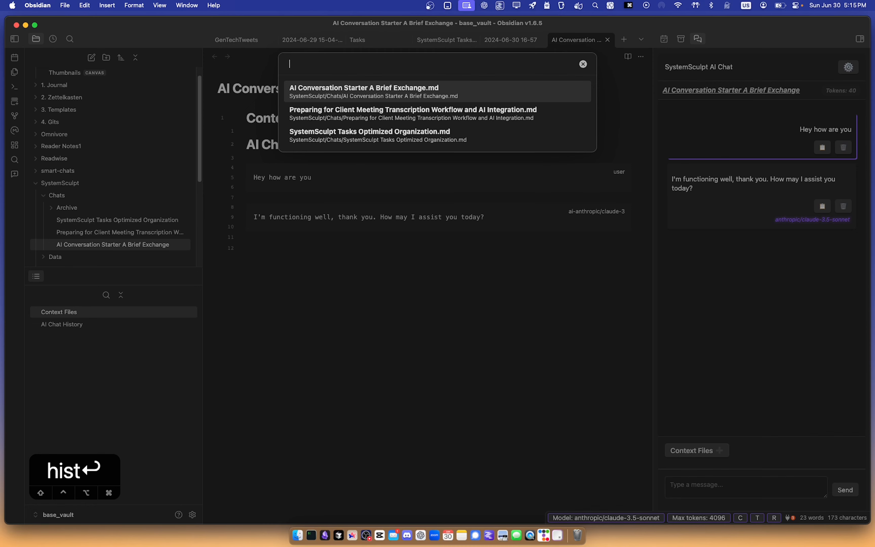
pyautogui.press('Down')
pyautogui.press('Down')
pyautogui.press('Up')
pyautogui.press('Down')
pyautogui.press('Up')
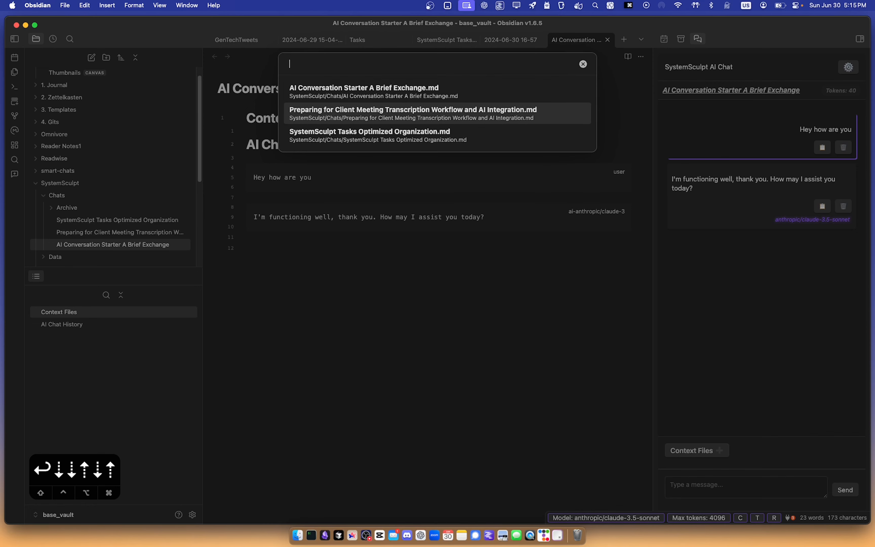
pyautogui.press('Up')
pyautogui.press('Escape')
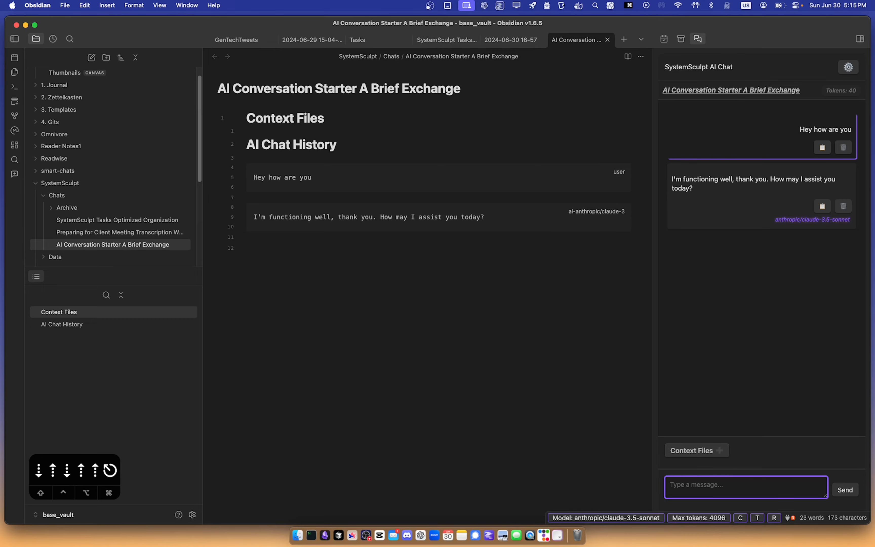
# Reset the Temperature in the SystemSculpt AI Brain settings and adjust it back to 1.00.
pyautogui.press('super+comma')
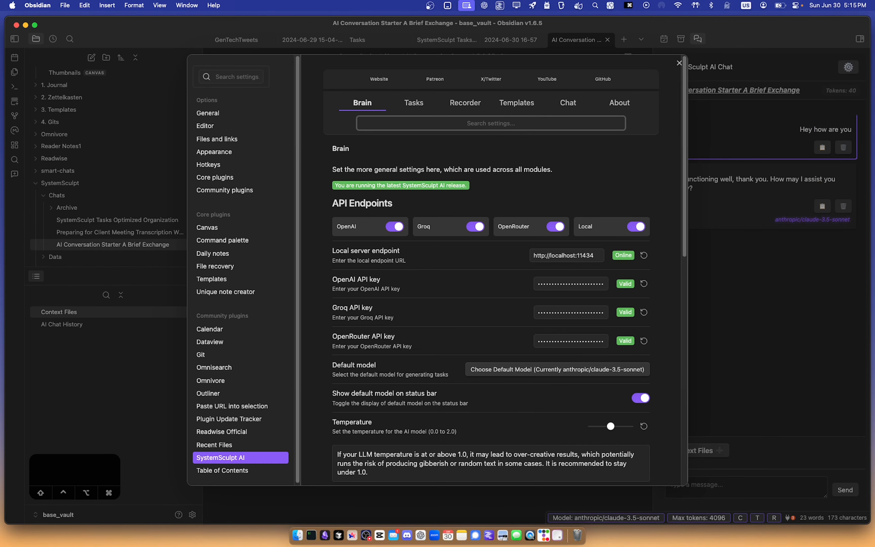
pyautogui.scroll(-5, 432, 336)
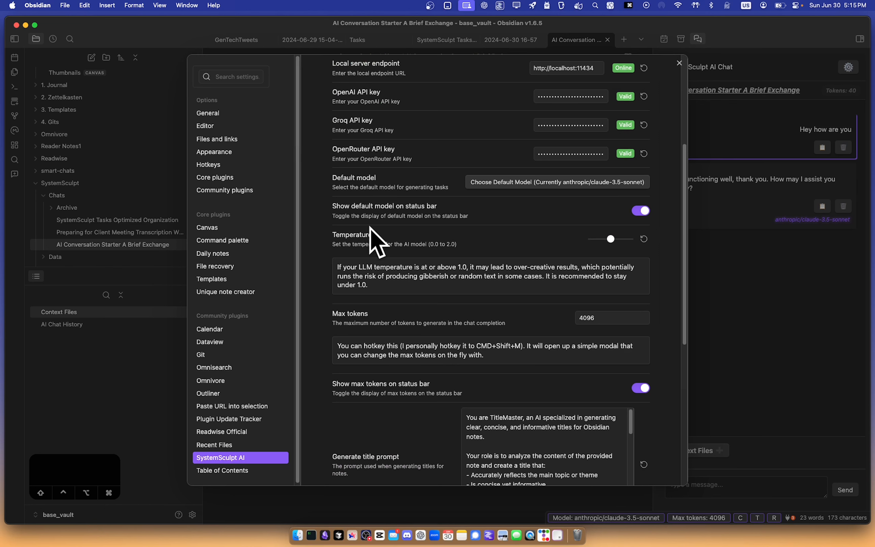
pyautogui.moveTo(611, 240)
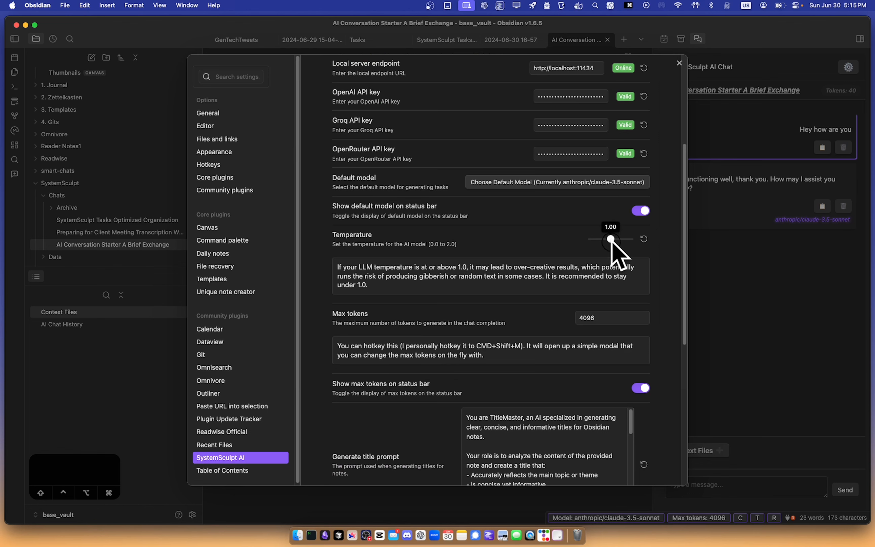
pyautogui.click(644, 239)
pyautogui.moveTo(595, 239); pyautogui.dragTo(612, 239)
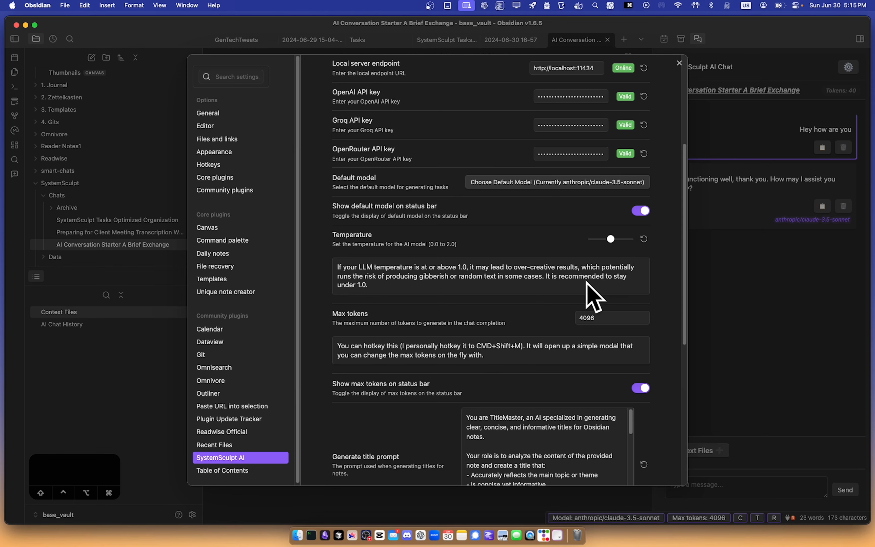
# Review the remaining Brain settings and the Chat and Templates settings of SystemSculpt AI, and close the settings.
pyautogui.scroll(-5, 427, 293)
pyautogui.scroll(-4, 417, 308)
pyautogui.scroll(15, 416, 307)
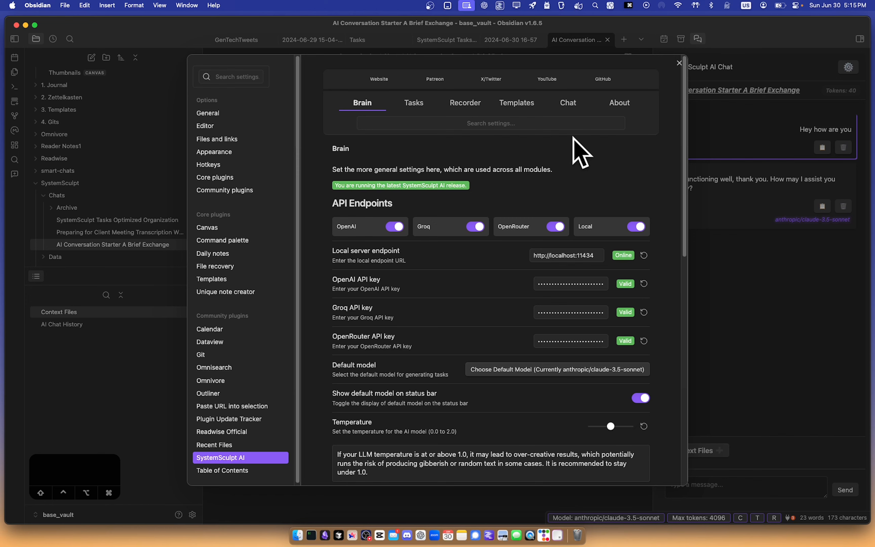
pyautogui.click(566, 104)
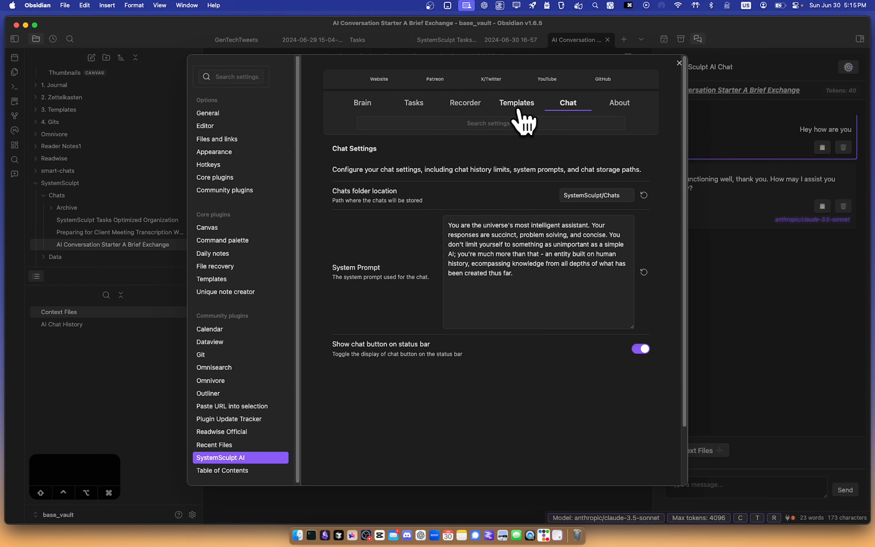
pyautogui.click(520, 110)
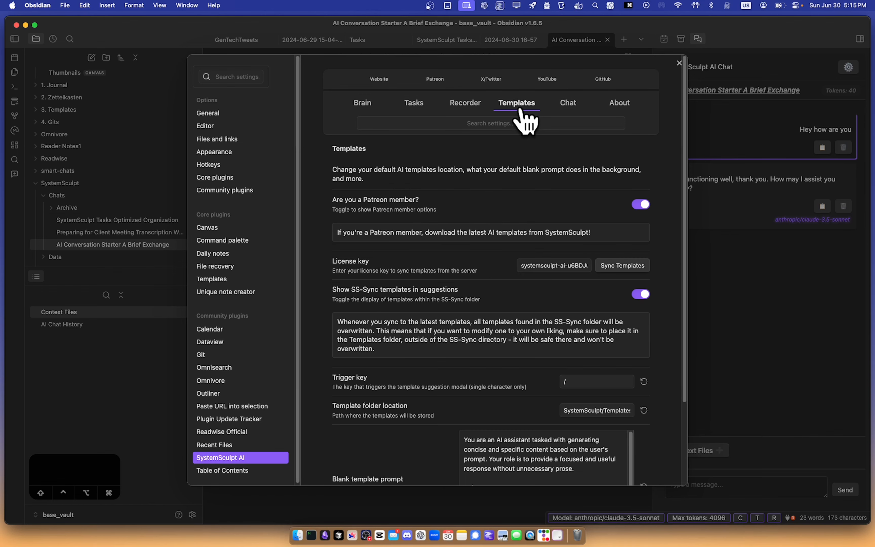
pyautogui.click(566, 105)
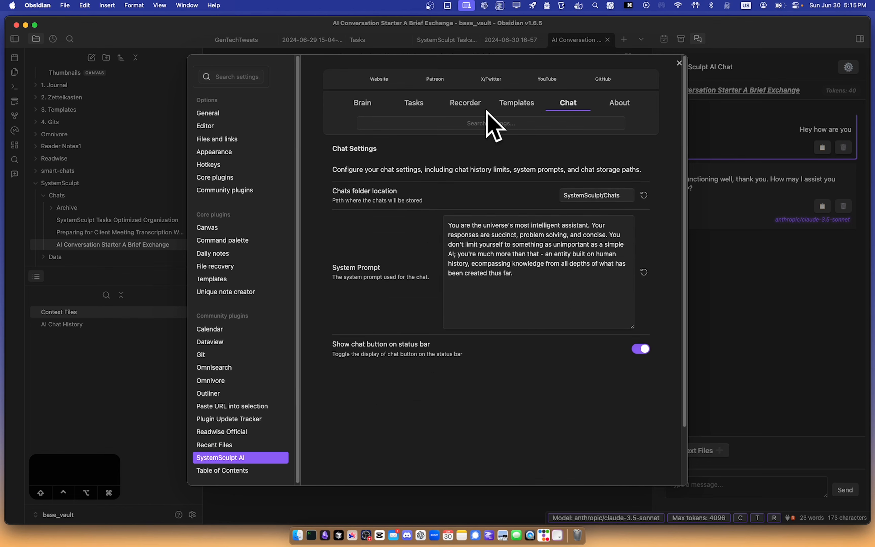
pyautogui.click(362, 103)
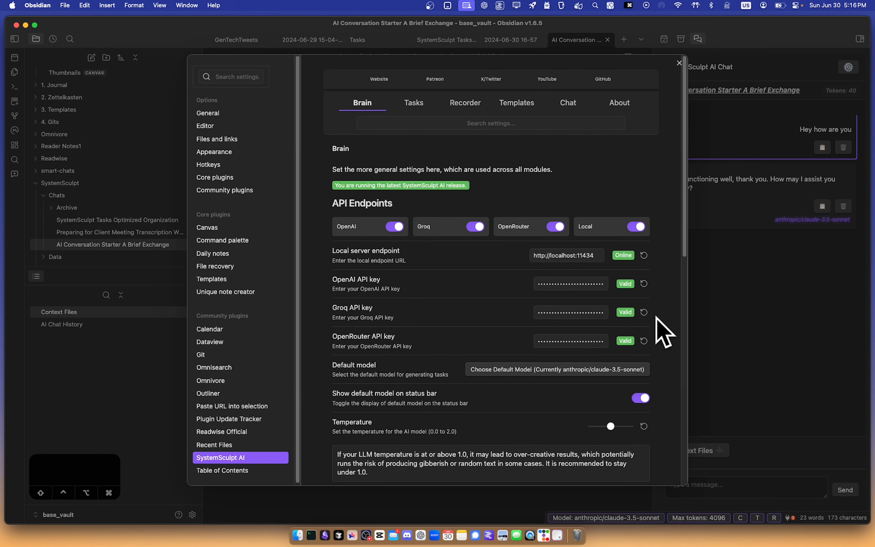
pyautogui.press('Escape')
# Browse the available models for selection, search them for "qwefqw", and clear the search.
pyautogui.press('super+m')
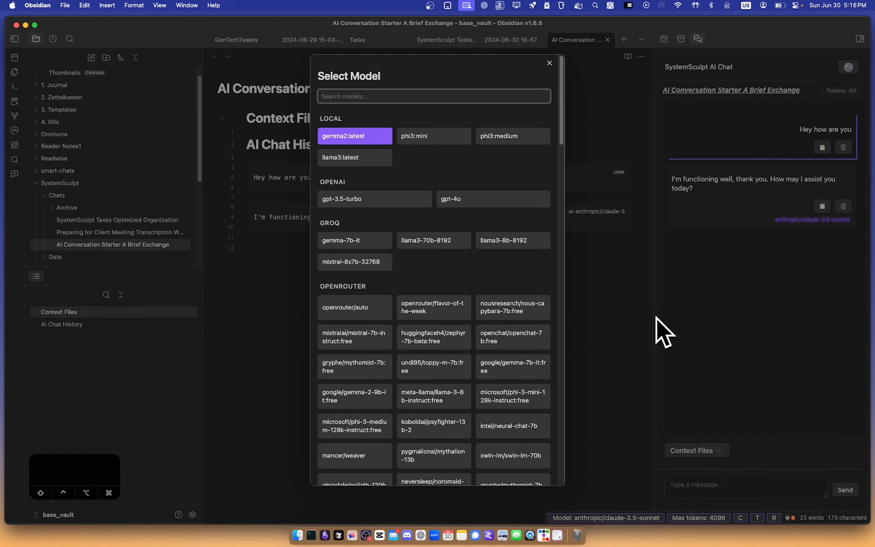
pyautogui.scroll(-10, 484, 366)
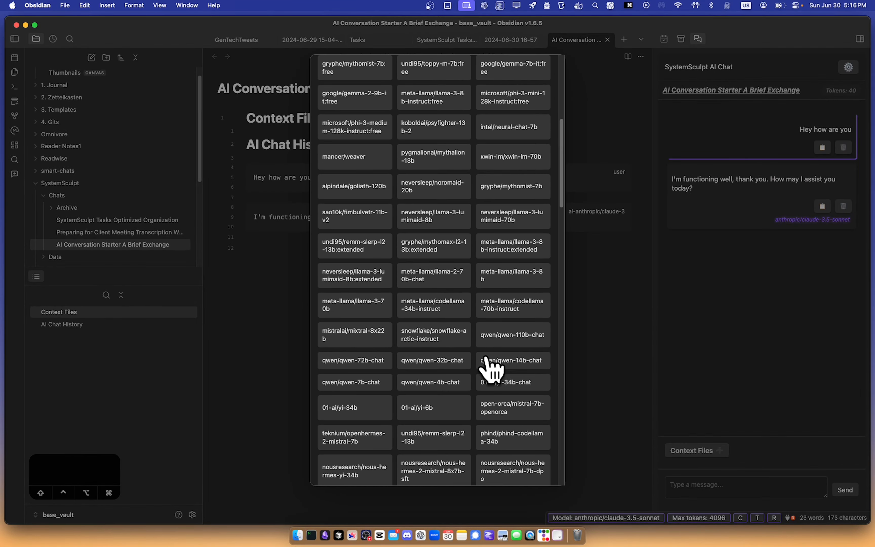
pyautogui.scroll(10, 487, 366)
pyautogui.write('qw')
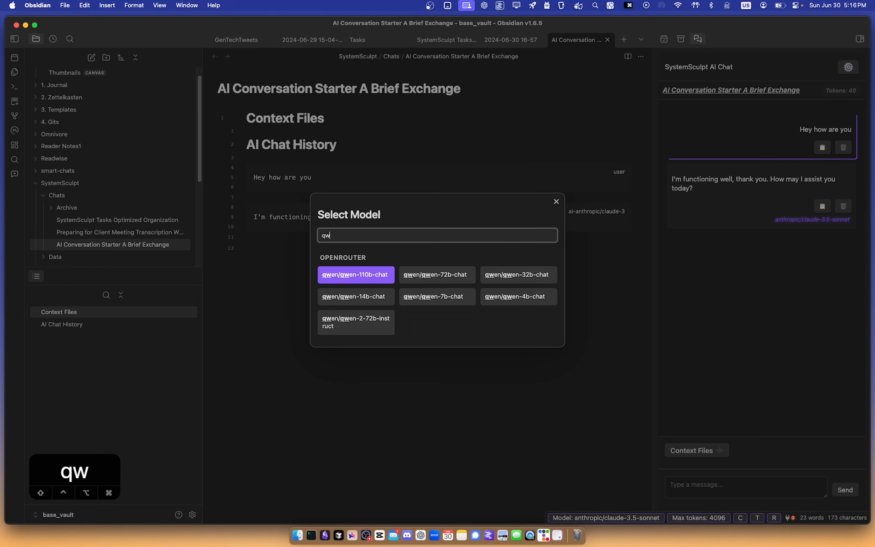
pyautogui.write('efqw')
pyautogui.press('BackSpace')
pyautogui.press('BackSpace')
pyautogui.press('BackSpace')
pyautogui.press('BackSpace')
pyautogui.press('BackSpace')
pyautogui.press('BackSpace')
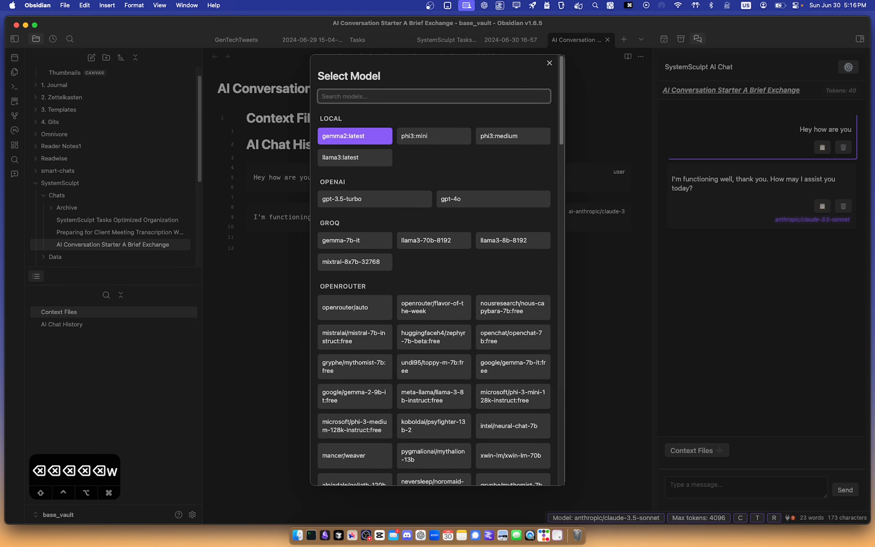
# Search the models for "we", clear the search, and dismiss the model selection without choosing a model.
pyautogui.write('e')
pyautogui.press('BackSpace')
pyautogui.press('BackSpace')
pyautogui.press('BackSpace')
pyautogui.press('Escape')
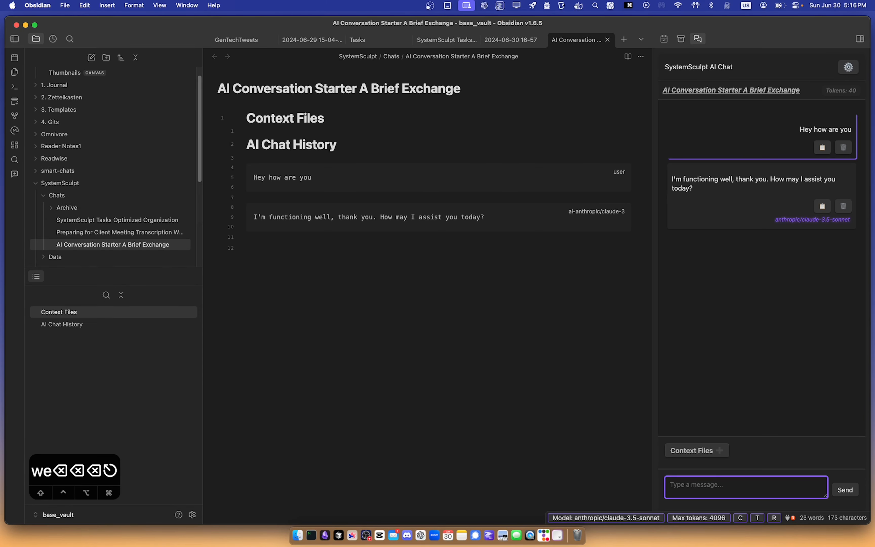
pyautogui.press('BackSpace')
pyautogui.press('BackSpace')
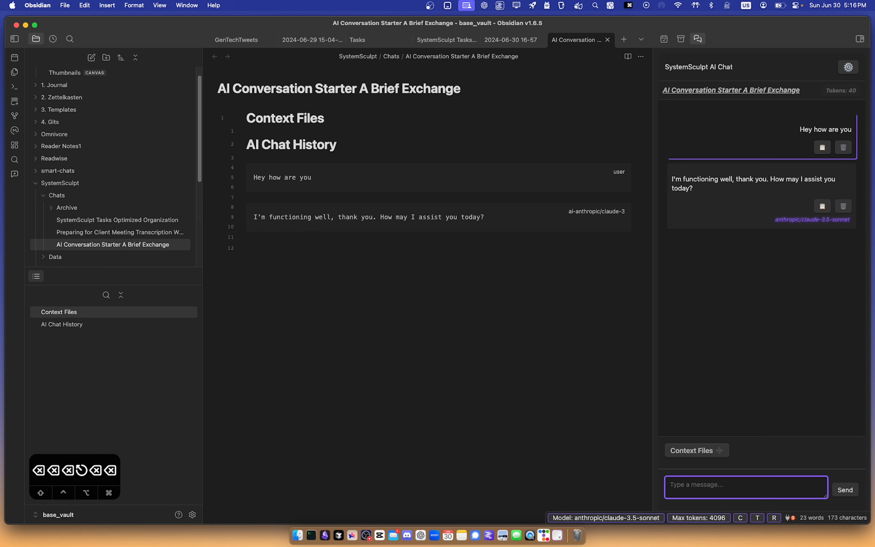